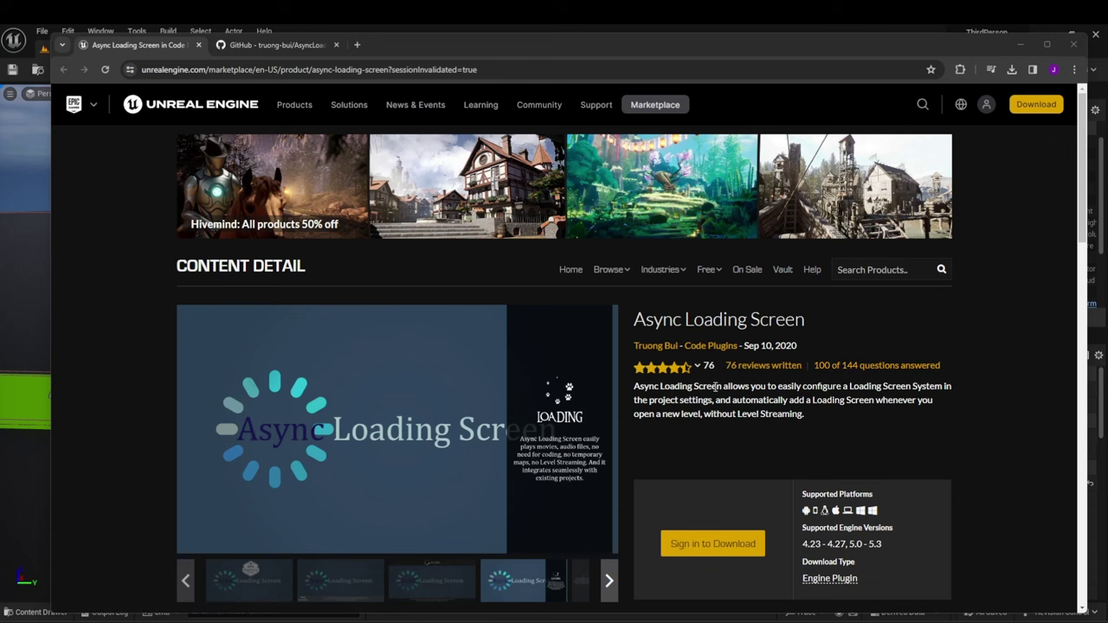
# Step: Read the plugin's Marketplace description, then switch to its GitHub repository page
pyautogui.scroll(-1, 716, 385)
pyautogui.moveTo(636, 262); pyautogui.dragTo(813, 264)
pyautogui.click(735, 358)
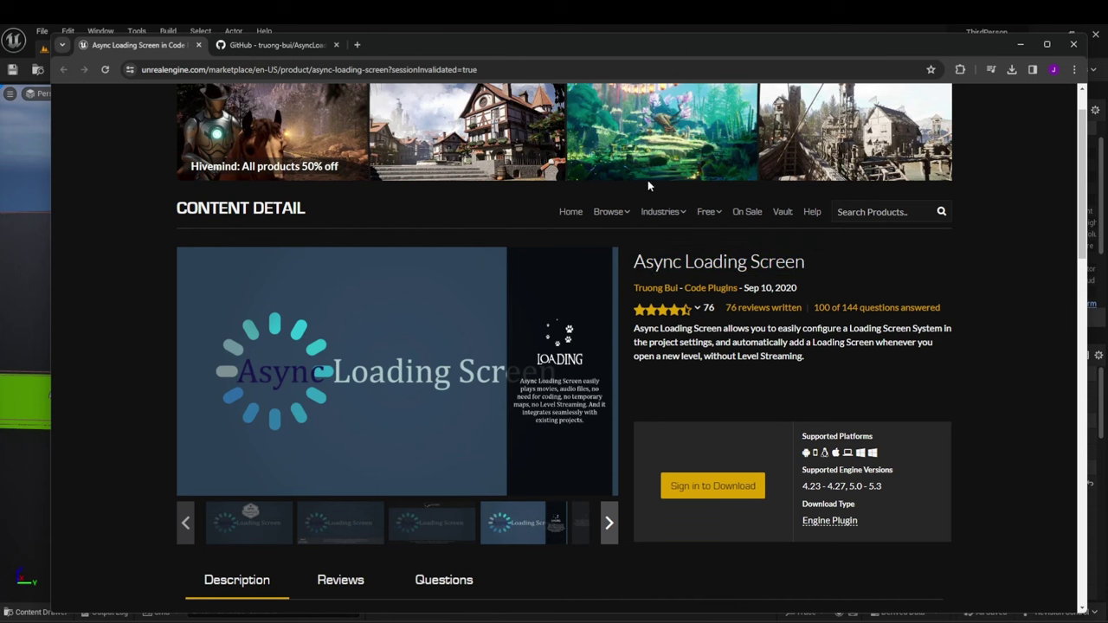
pyautogui.scroll(-2, 653, 167)
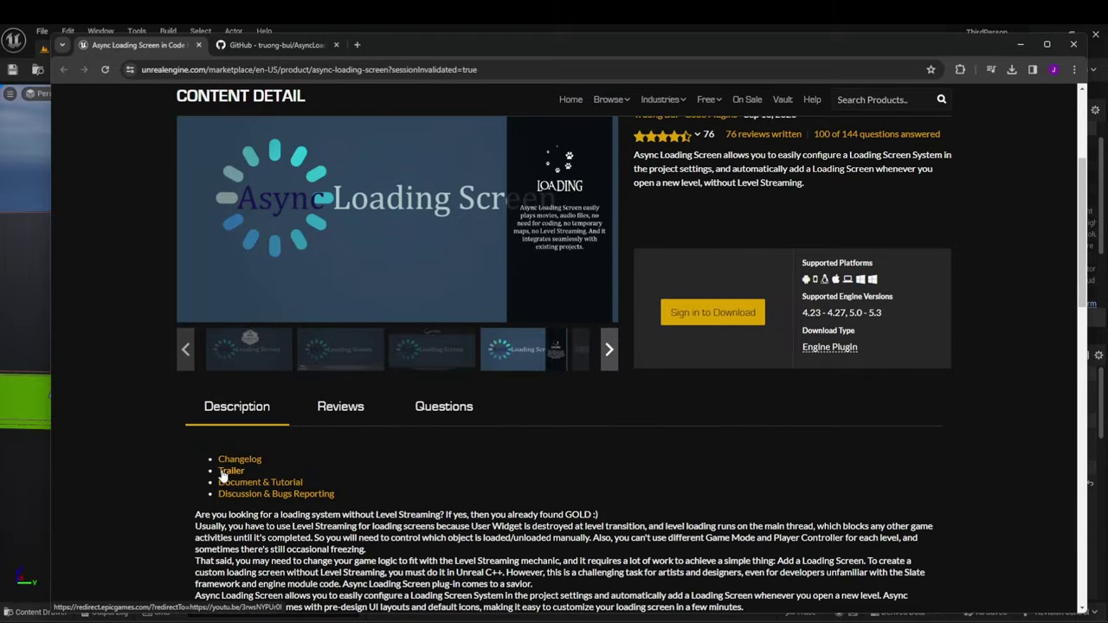
pyautogui.click(286, 44)
# Step: Scroll the README through the throbber, circular throbber and image sequence examples to Layout
pyautogui.scroll(15, 615, 314)
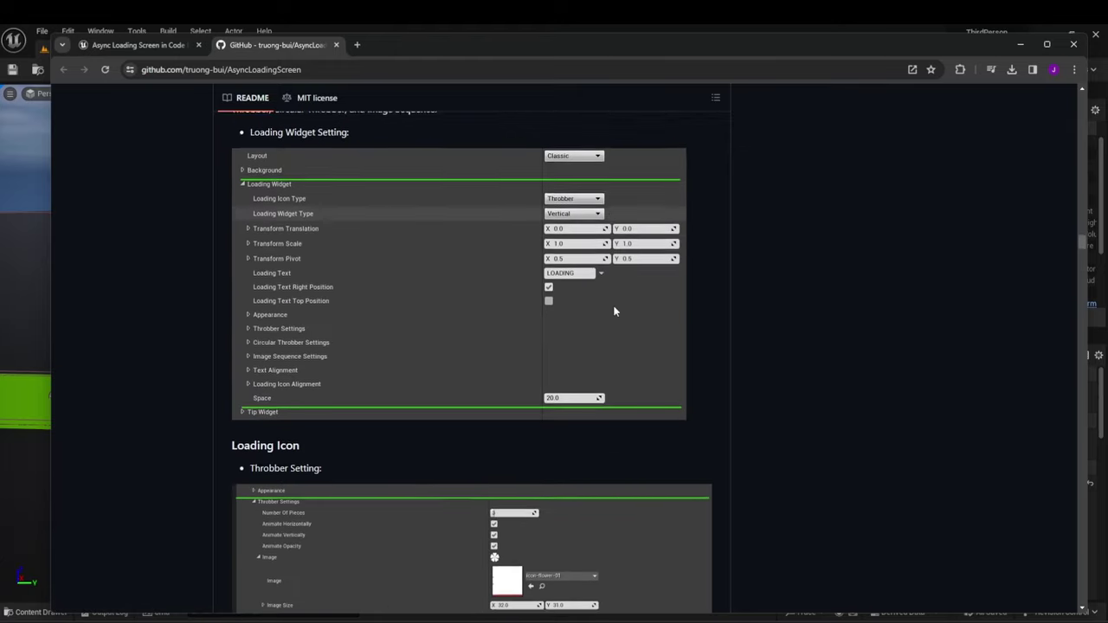
pyautogui.scroll(10, 615, 312)
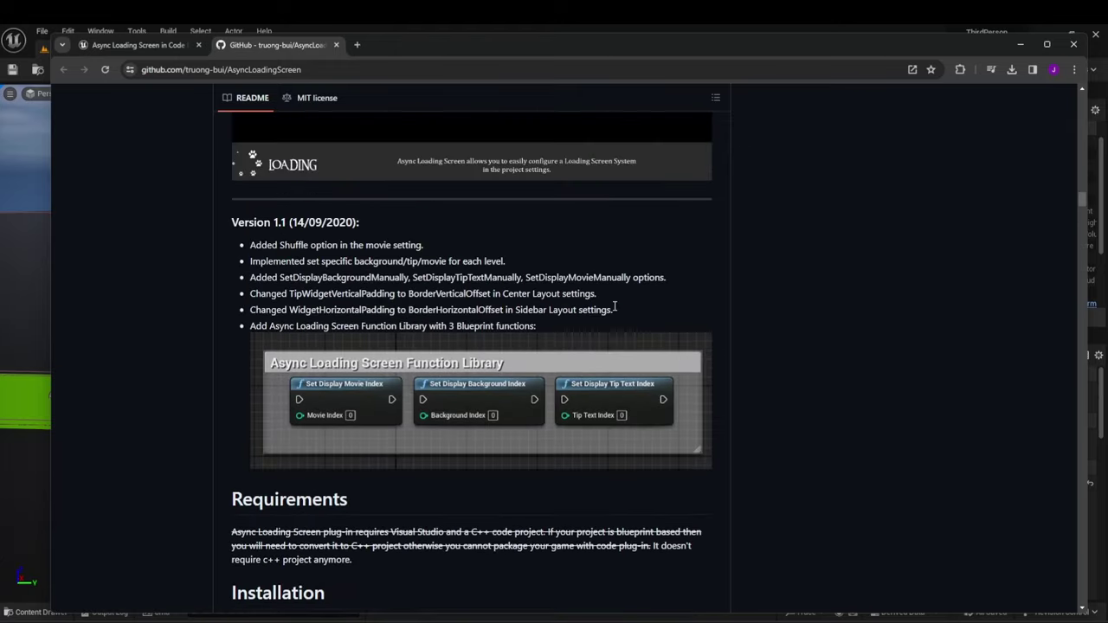
pyautogui.scroll(2, 614, 314)
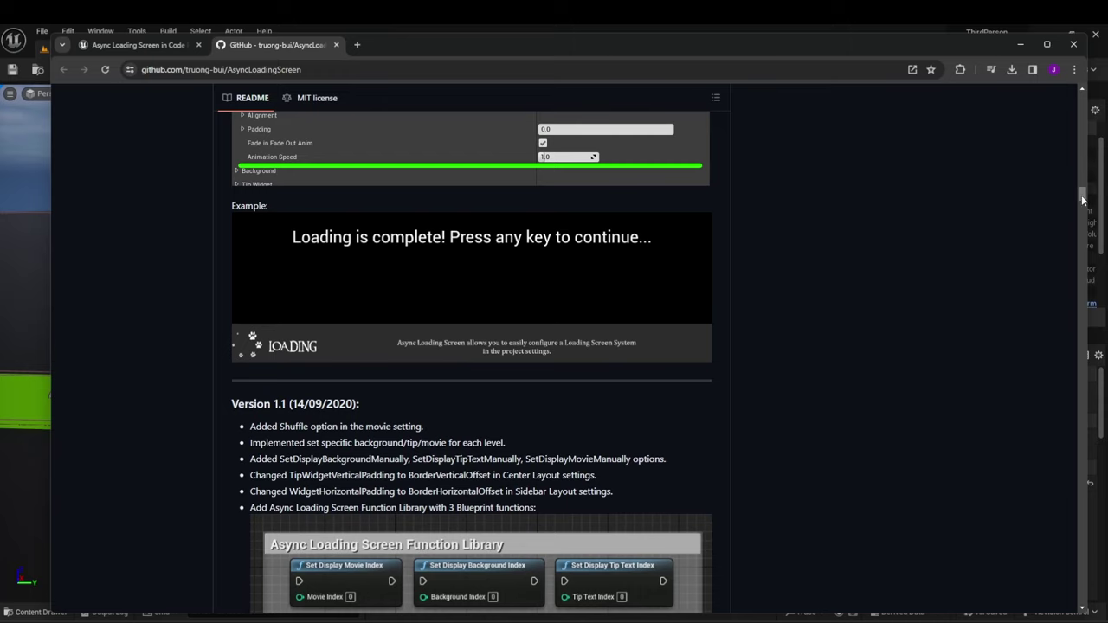
pyautogui.scroll(3, 1082, 191)
pyautogui.moveTo(1082, 190); pyautogui.dragTo(1082, 267)
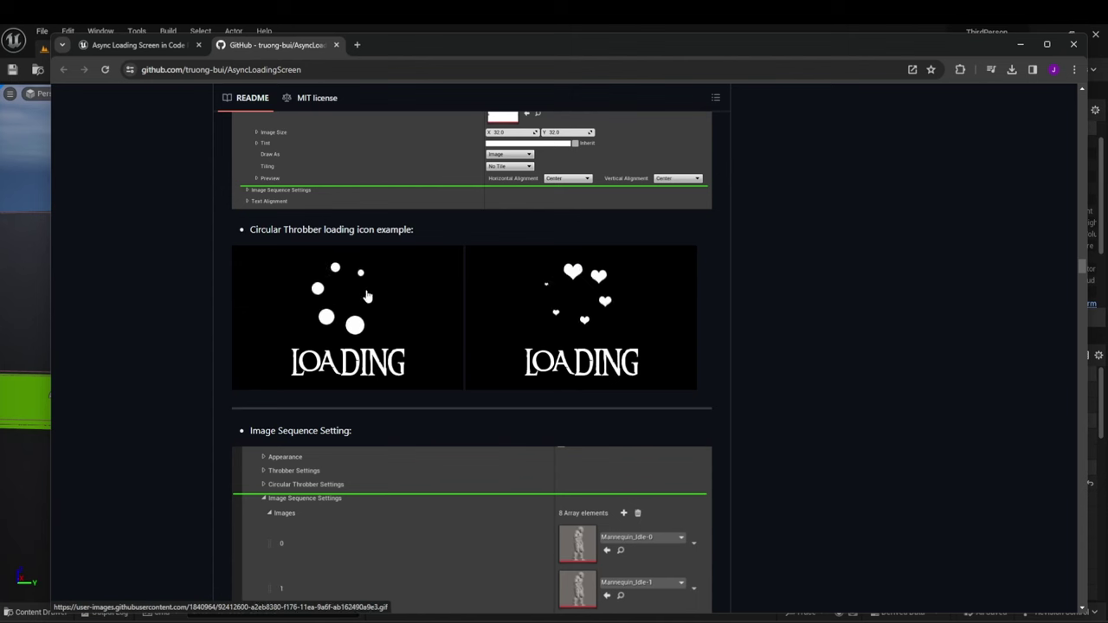
pyautogui.scroll(1, 509, 296)
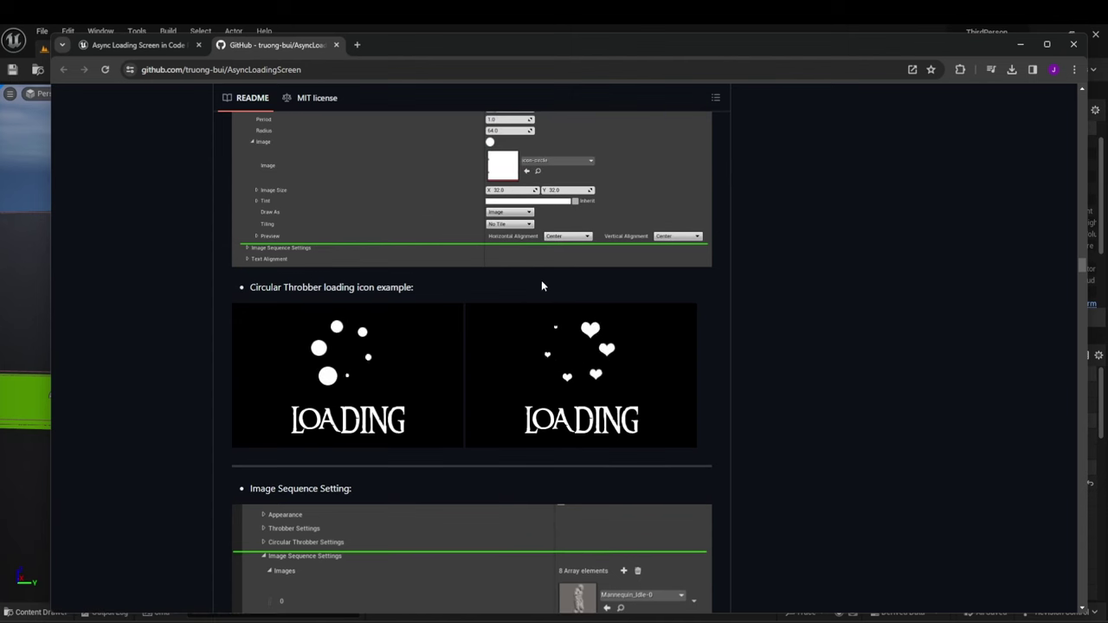
pyautogui.scroll(1, 528, 280)
pyautogui.scroll(5, 522, 278)
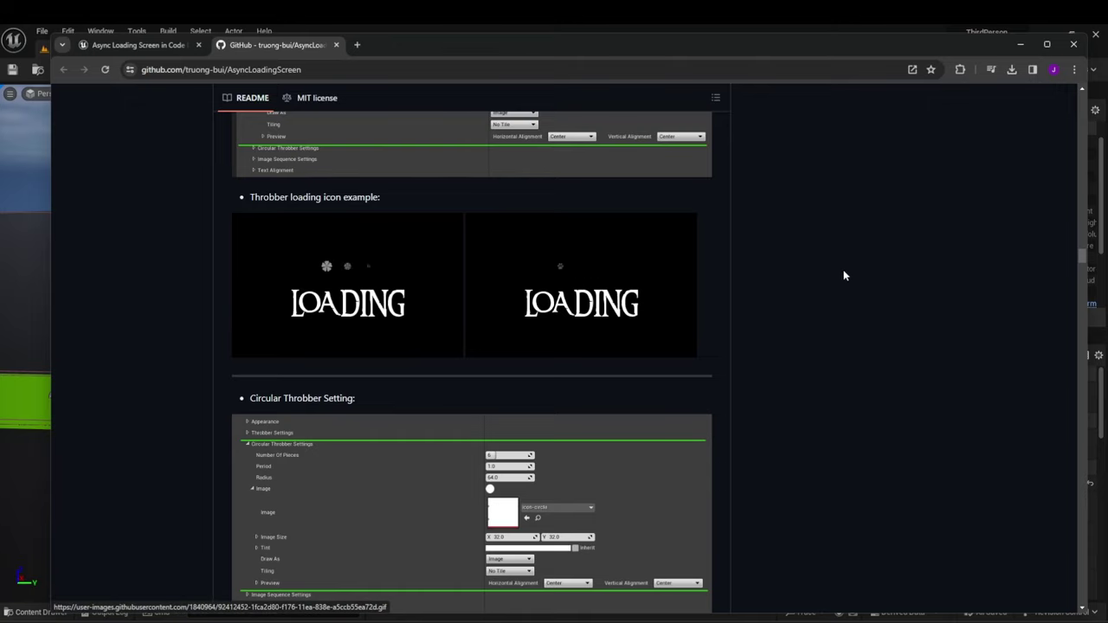
pyautogui.scroll(-5, 779, 259)
pyautogui.scroll(-10, 781, 251)
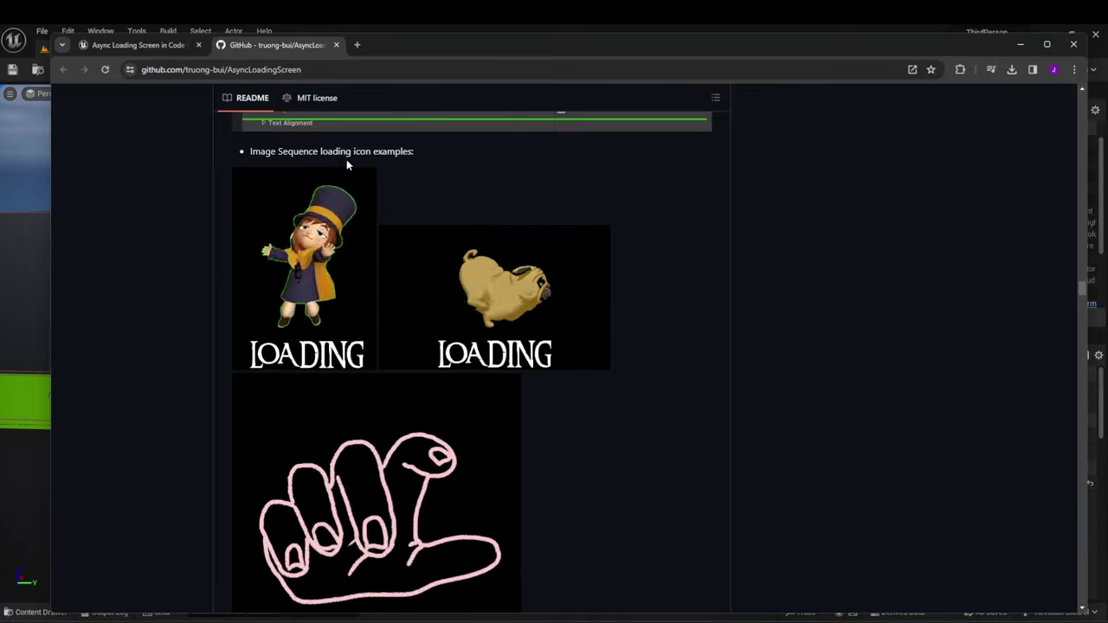
pyautogui.scroll(-5, 393, 153)
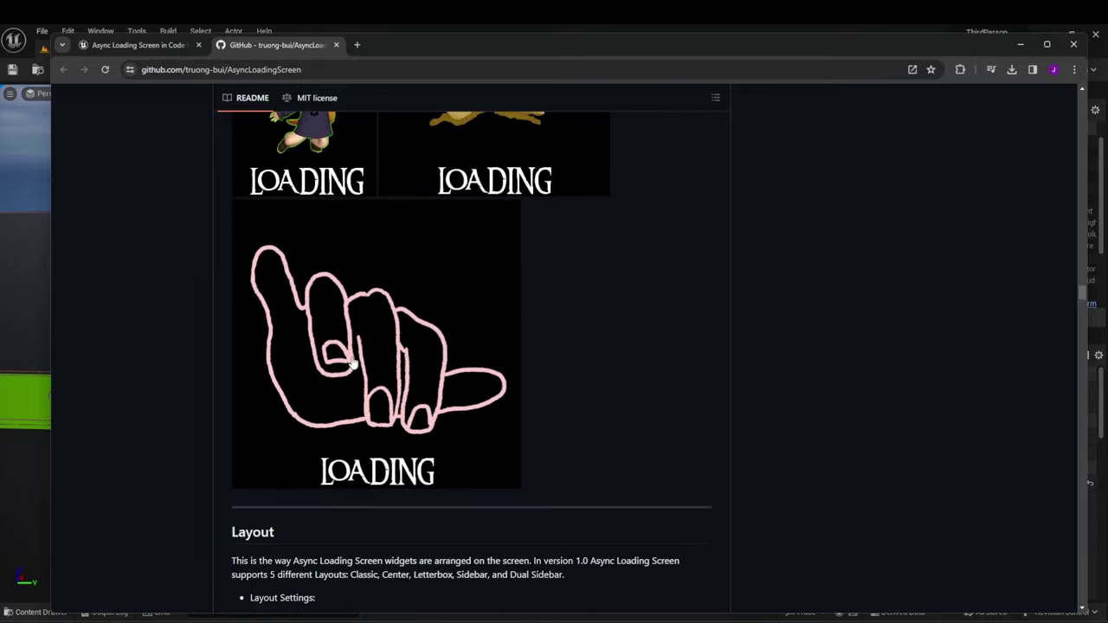
# Step: Scroll past the Classic, Center, Letterbox, Sidebar and Dual Sidebar layout images to Tutorial
pyautogui.scroll(-6, 539, 272)
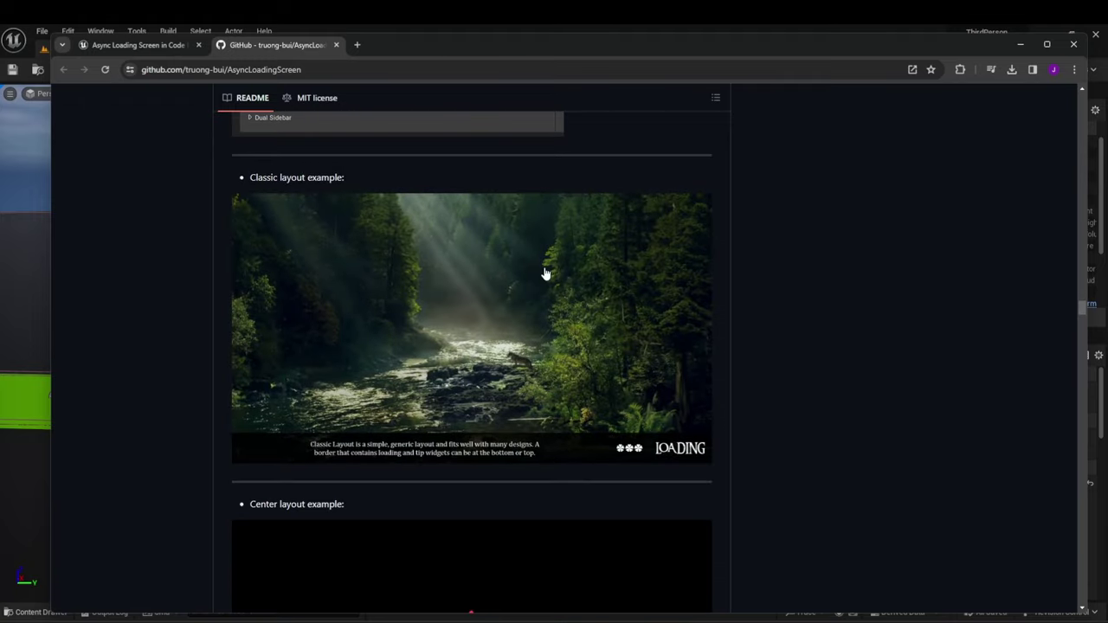
pyautogui.scroll(2, 365, 231)
pyautogui.scroll(-1, 326, 228)
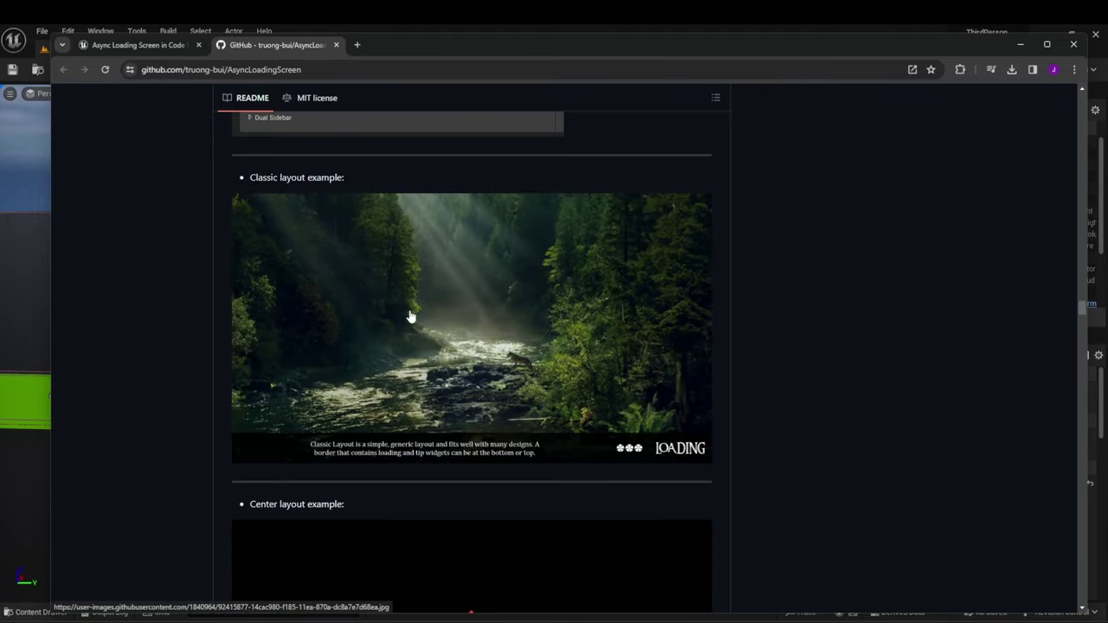
pyautogui.scroll(-1, 443, 398)
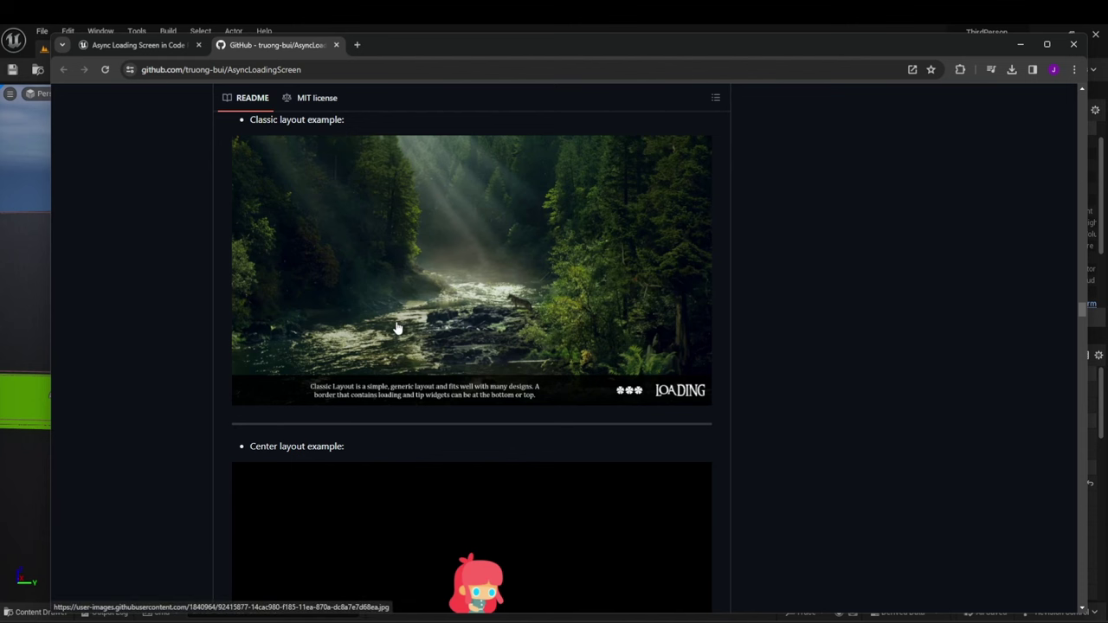
pyautogui.scroll(-4, 397, 328)
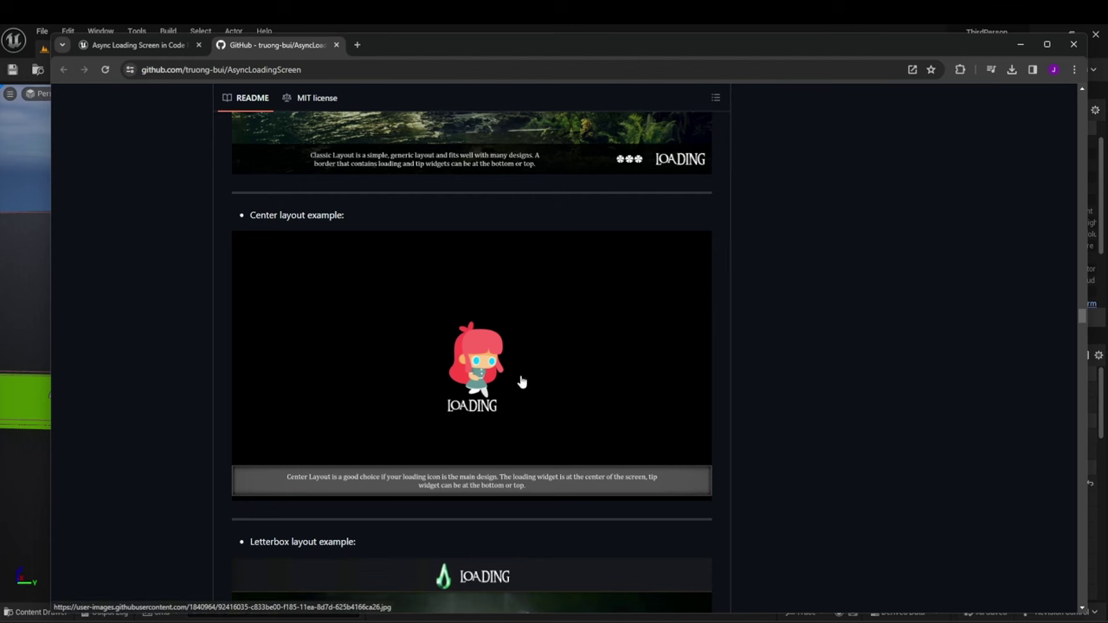
pyautogui.scroll(-3, 649, 366)
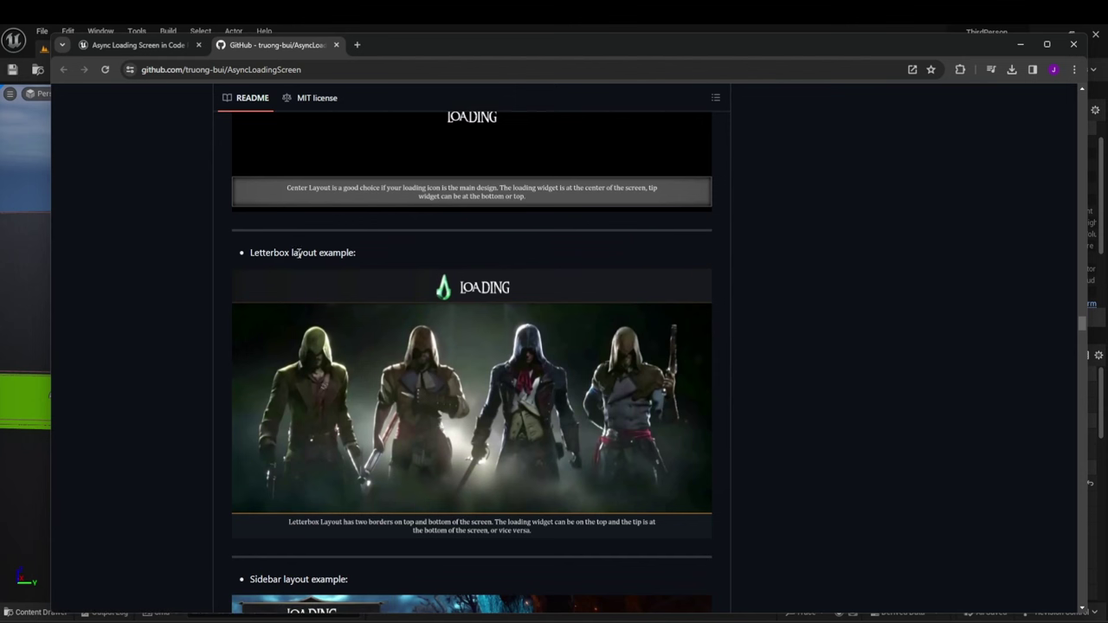
pyautogui.scroll(-1, 420, 251)
pyautogui.scroll(-1, 489, 234)
pyautogui.scroll(-1, 491, 230)
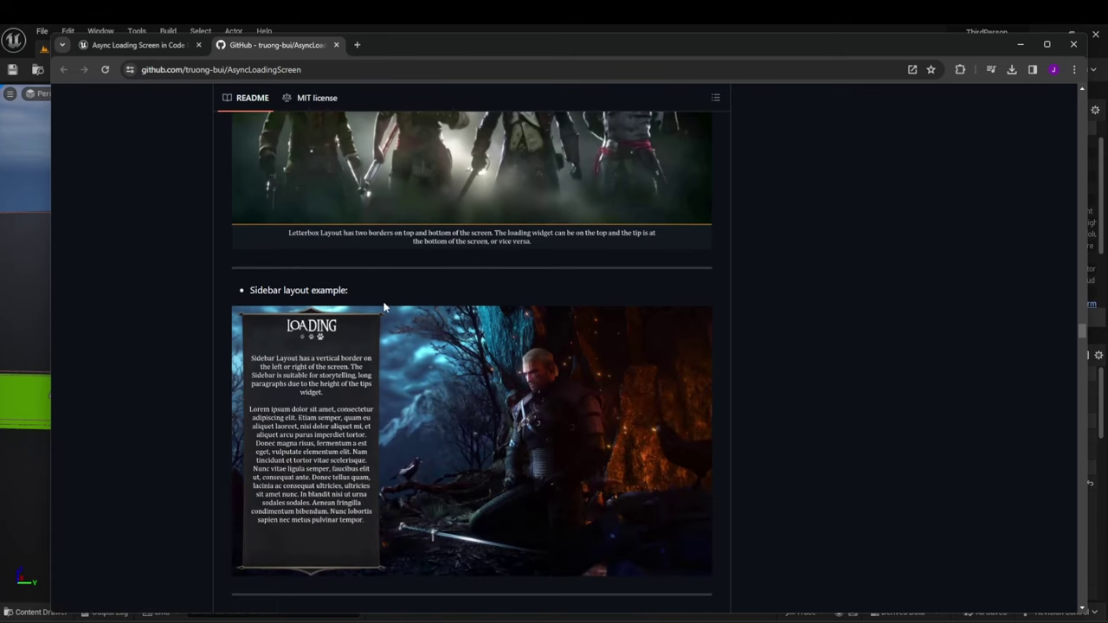
pyautogui.scroll(-1, 384, 307)
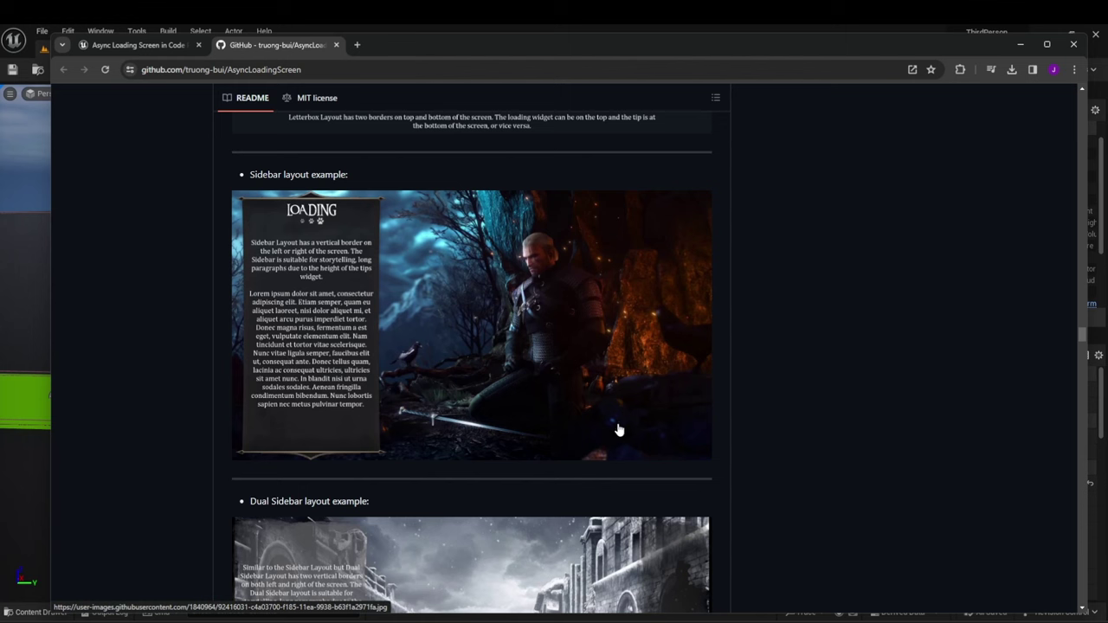
pyautogui.scroll(-3, 501, 299)
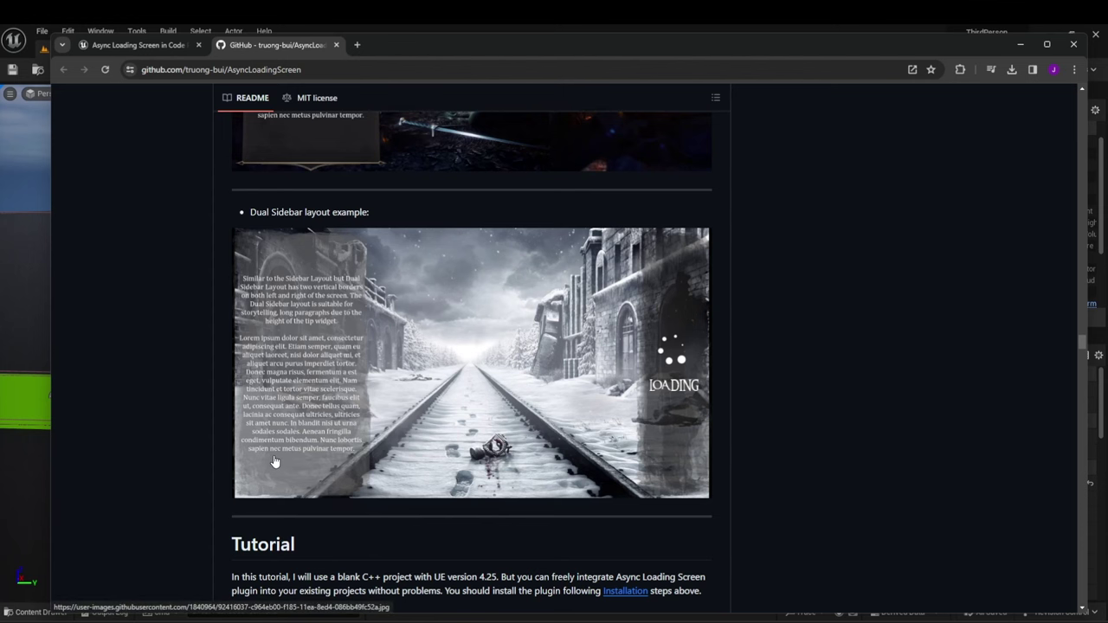
# Step: Scroll the README through Gathering images and movies to 3) Setup Startup Movies
pyautogui.scroll(-2, 697, 398)
pyautogui.scroll(-1, 511, 276)
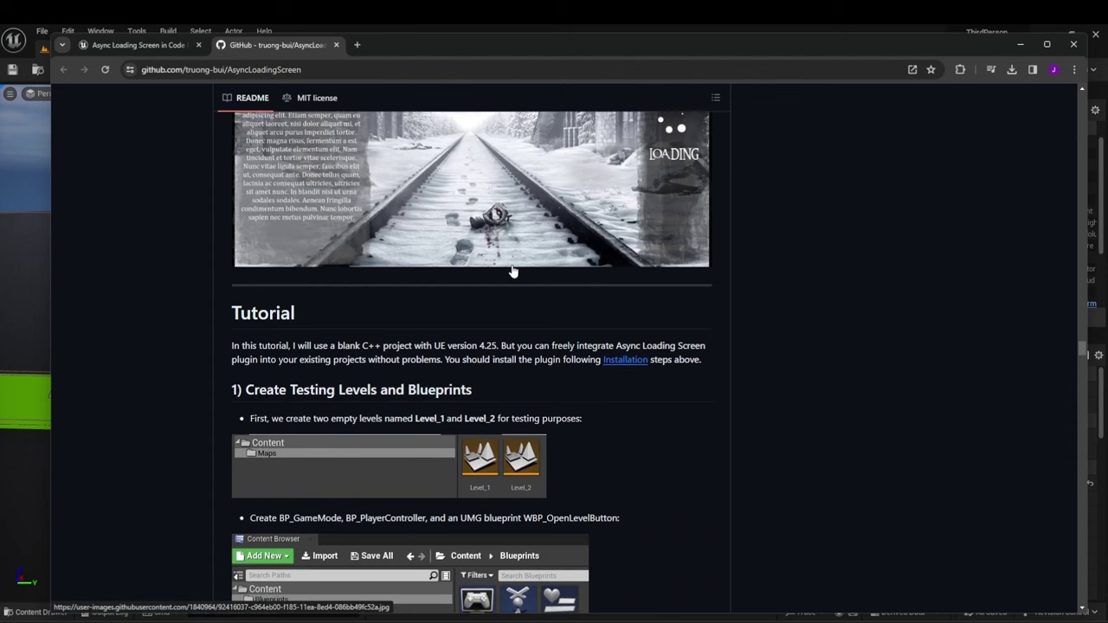
pyautogui.scroll(-2, 535, 373)
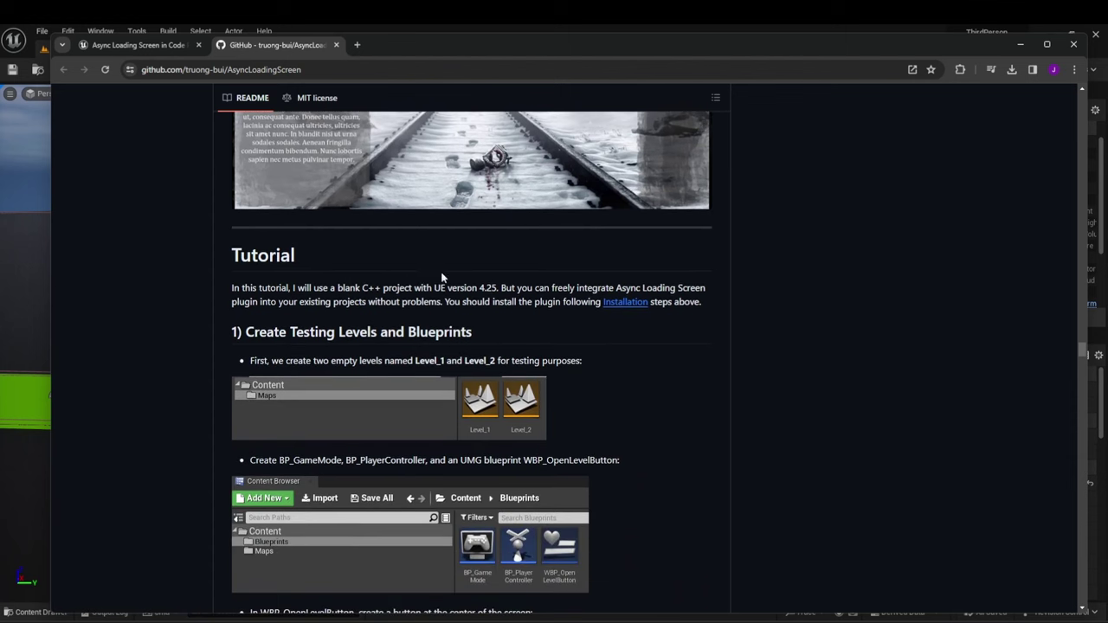
pyautogui.scroll(-10, 589, 265)
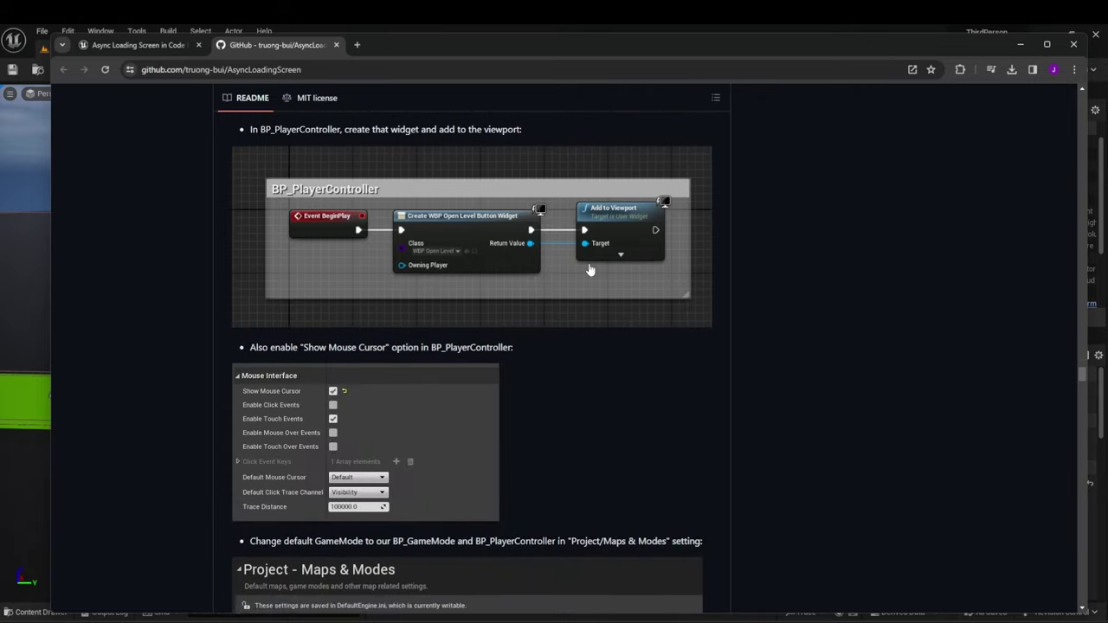
pyautogui.scroll(-4, 589, 270)
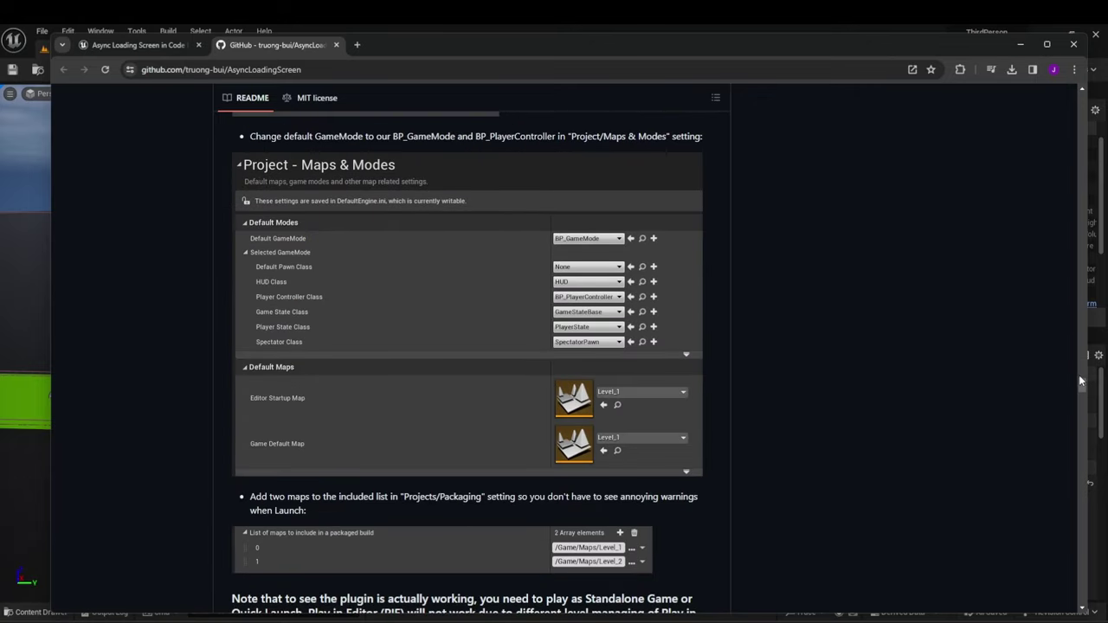
pyautogui.scroll(-10, 1082, 385)
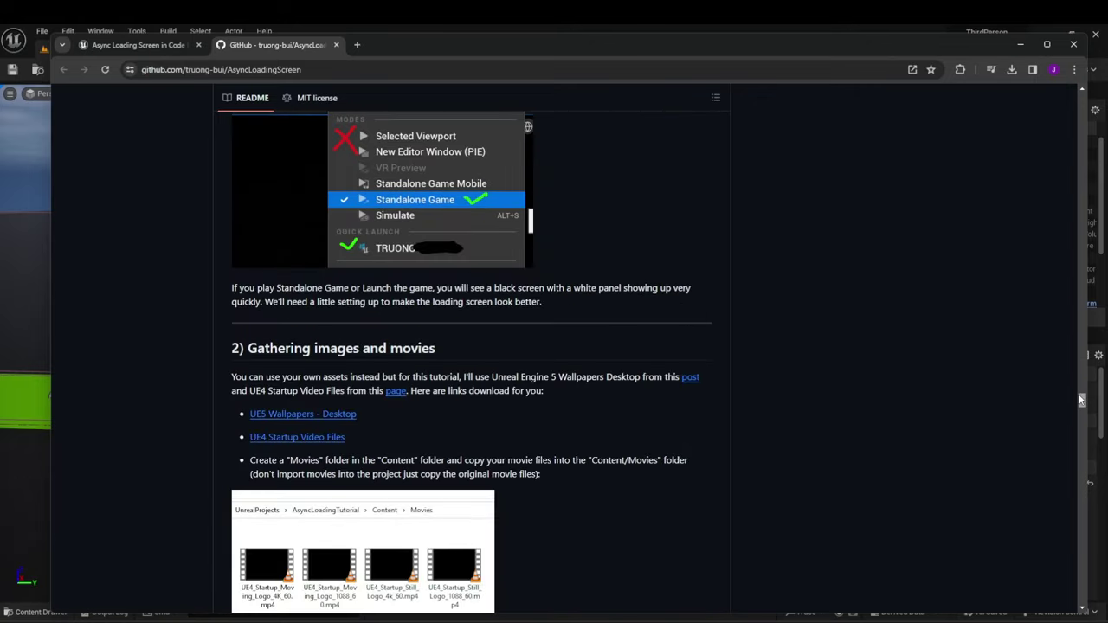
pyautogui.scroll(4, 1082, 404)
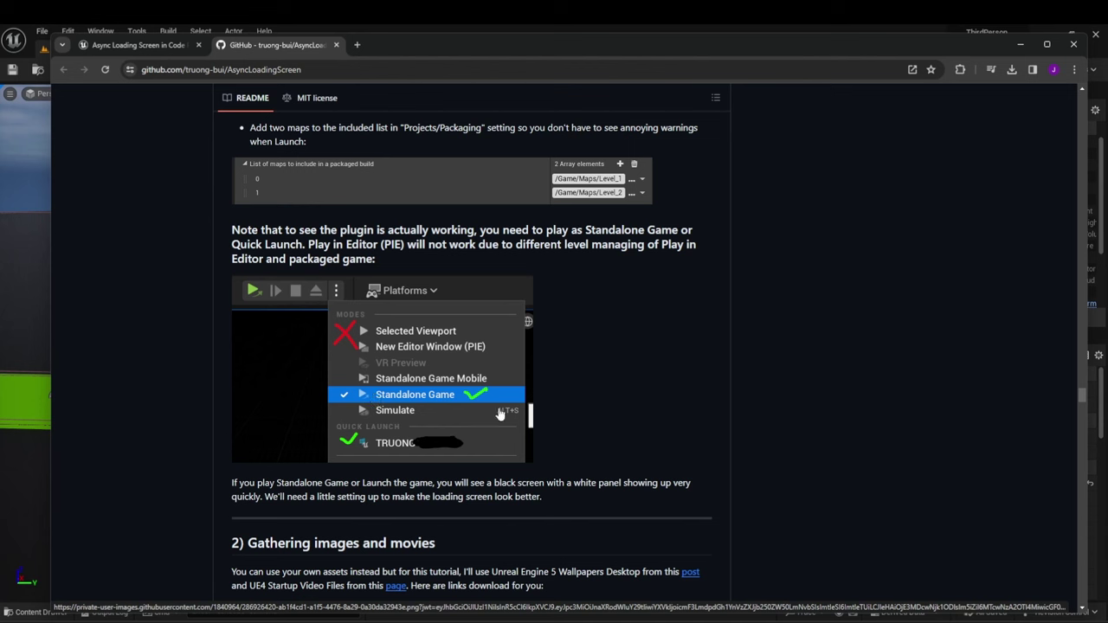
pyautogui.scroll(-2, 723, 293)
pyautogui.scroll(-2, 309, 246)
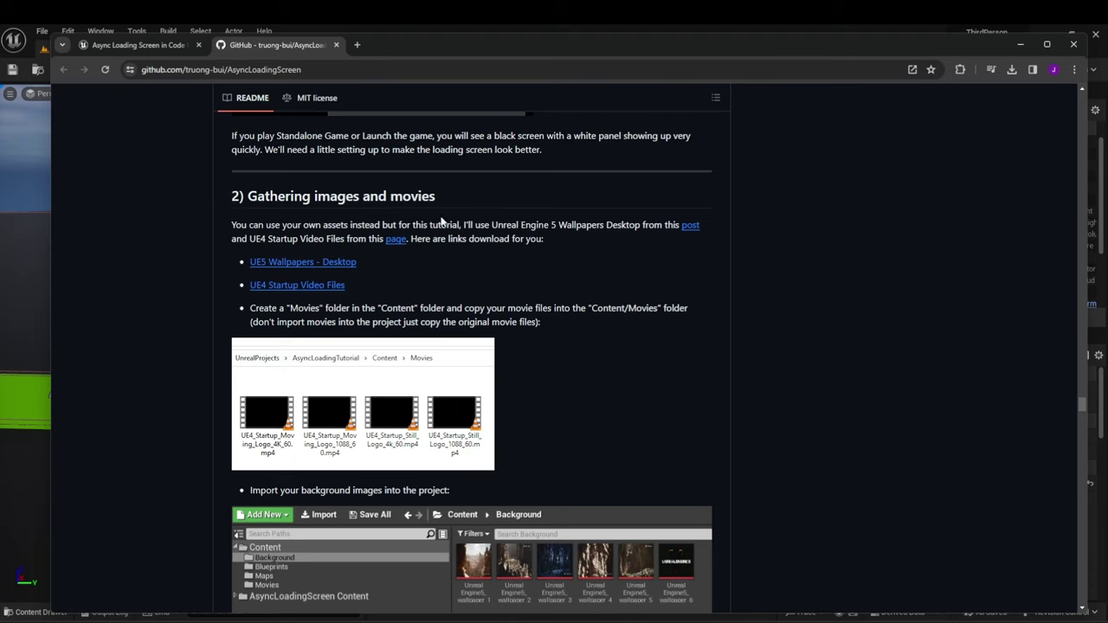
pyautogui.scroll(-4, 407, 242)
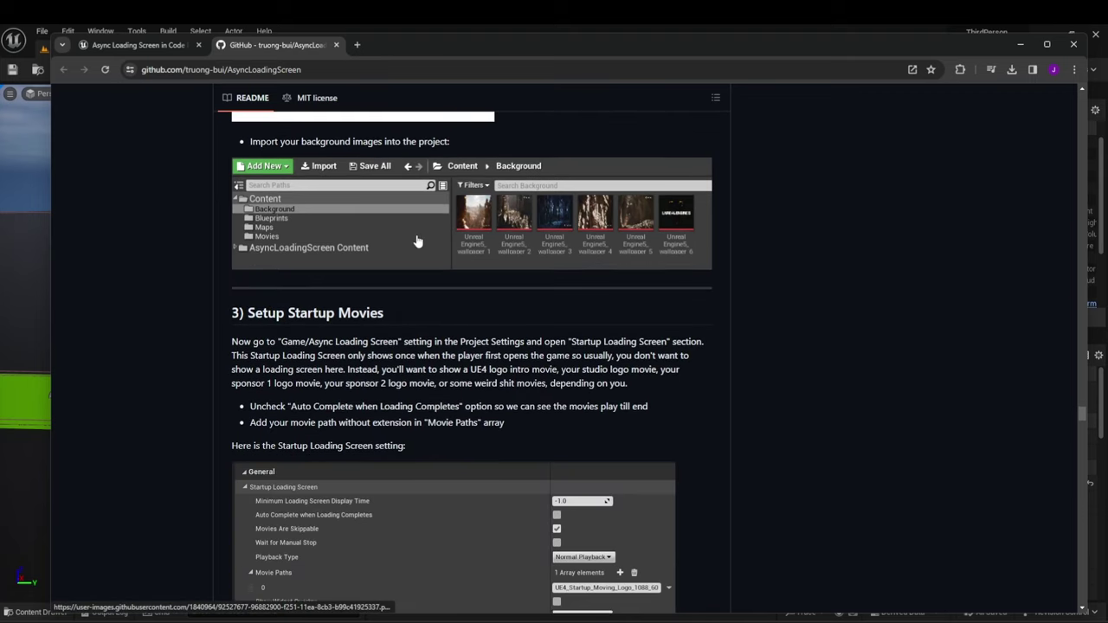
pyautogui.scroll(-1, 417, 240)
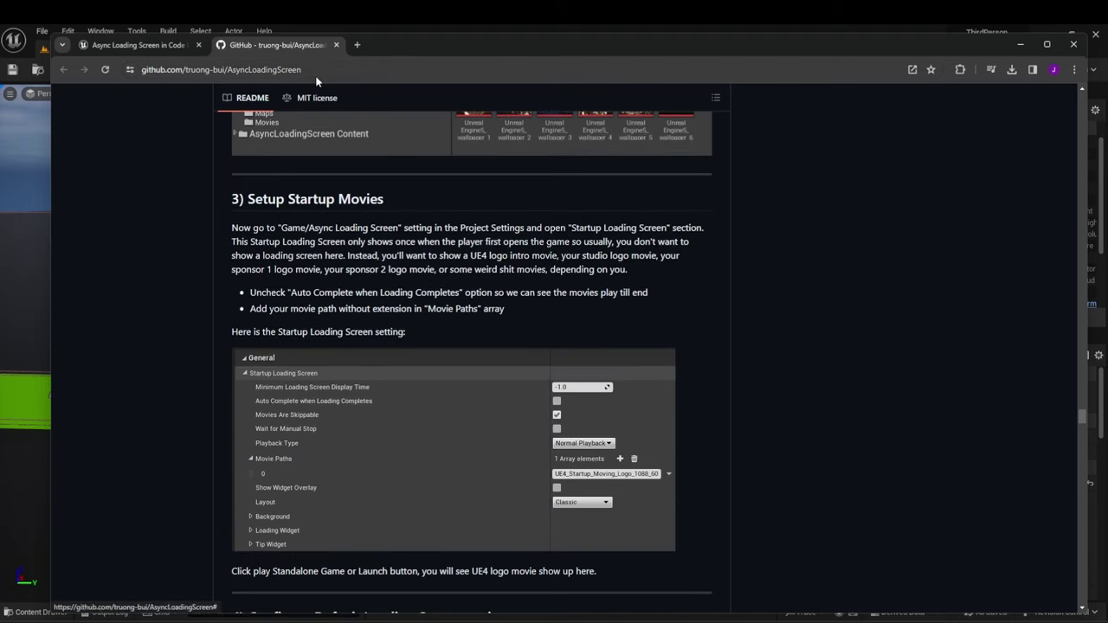
# Step: Return to the top of the Async Loading Screen Marketplace page and minimize the browser
pyautogui.click(172, 45)
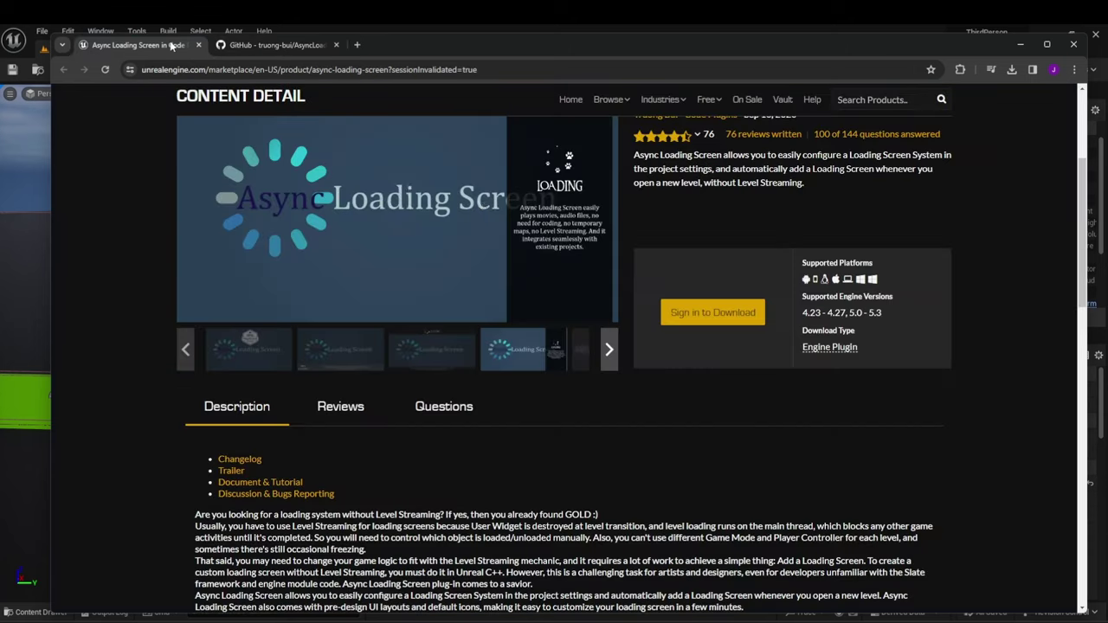
pyautogui.scroll(2, 599, 198)
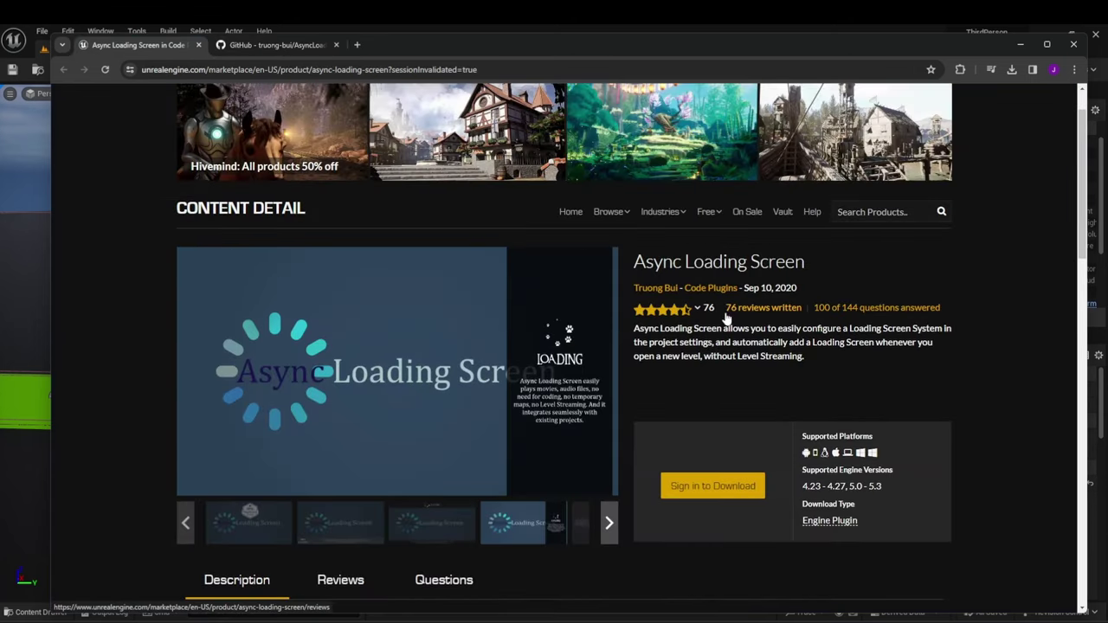
pyautogui.click(1023, 49)
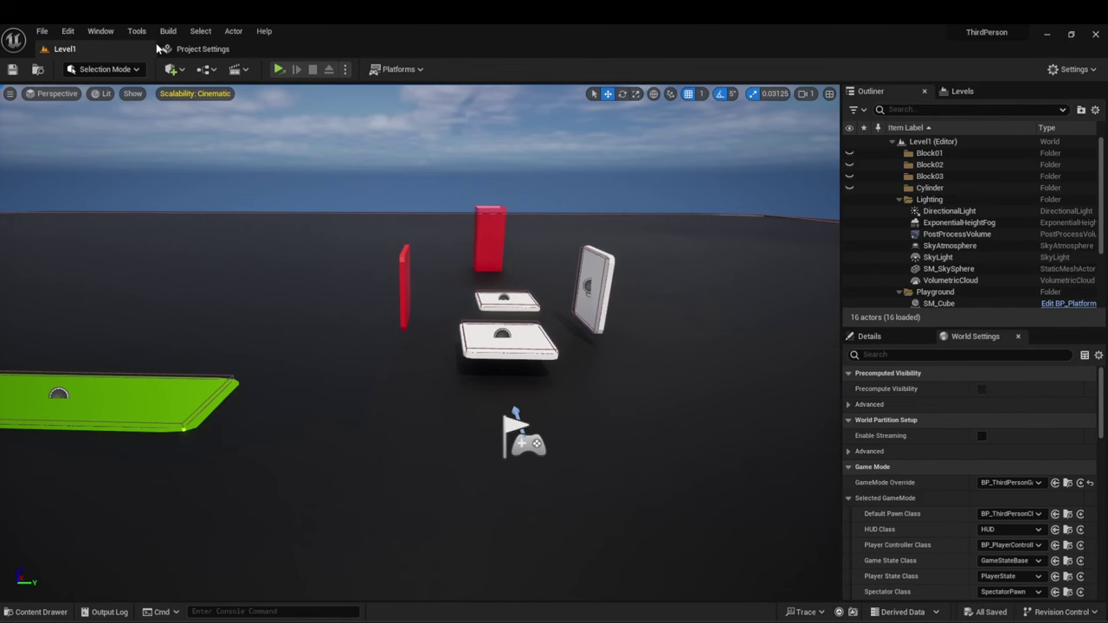
# Step: Enable the Async Loading Screen plugin, found by searching 'loading', and restart the editor
pyautogui.click(68, 32)
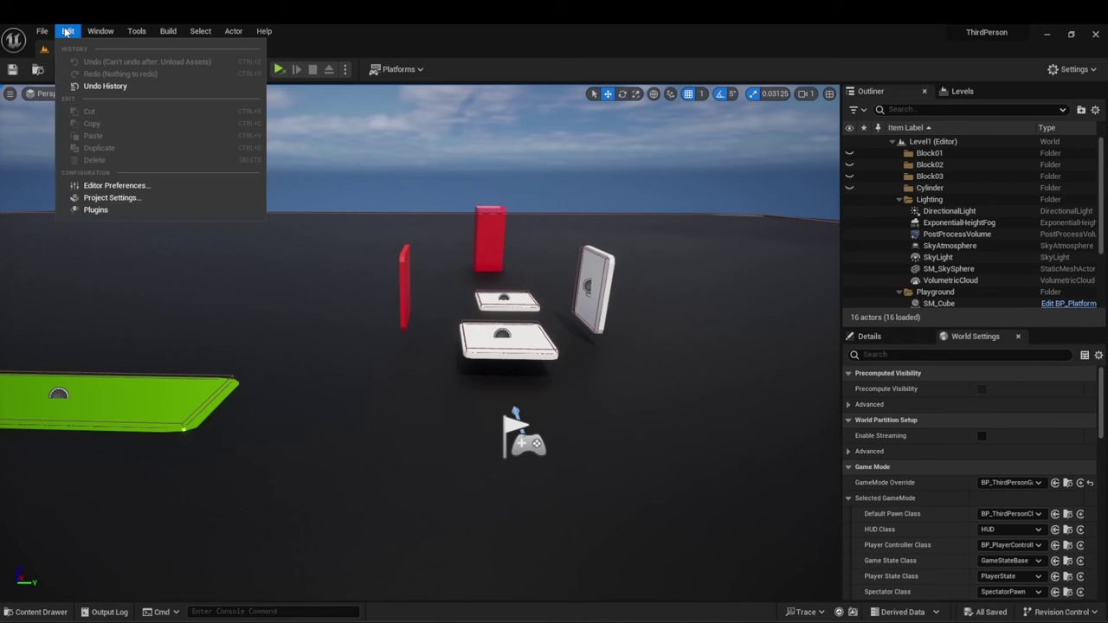
pyautogui.click(92, 211)
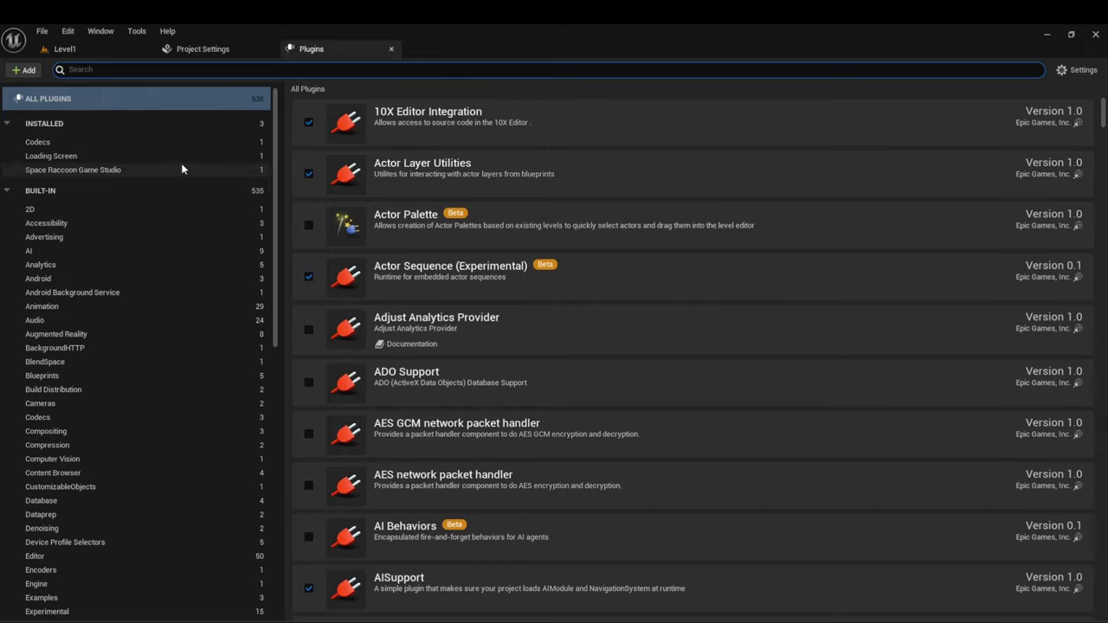
pyautogui.write('loading')
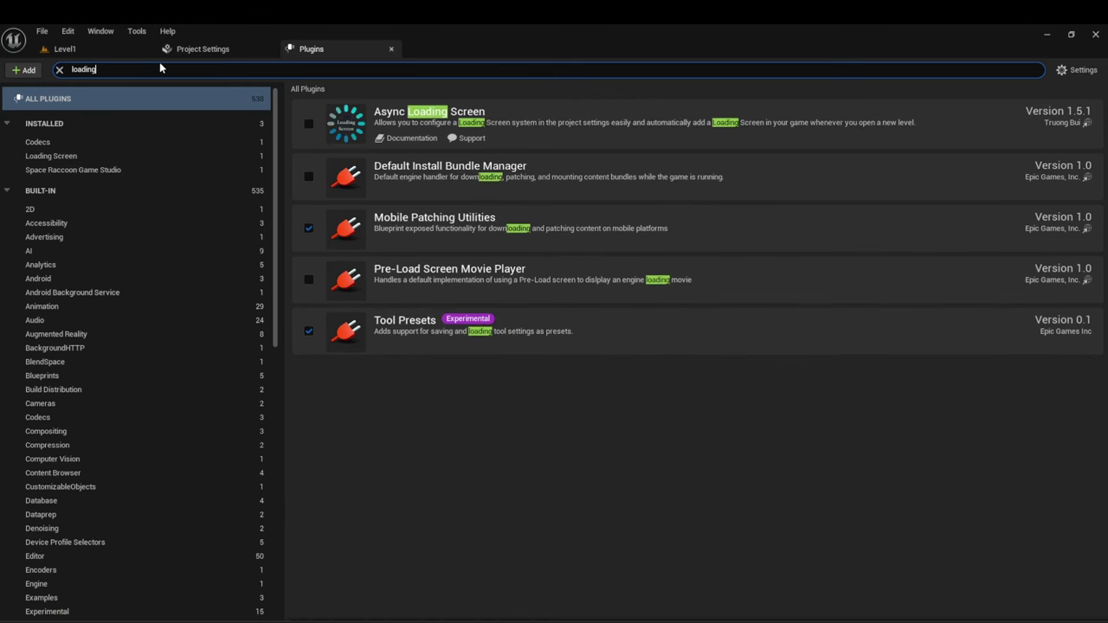
pyautogui.click(309, 124)
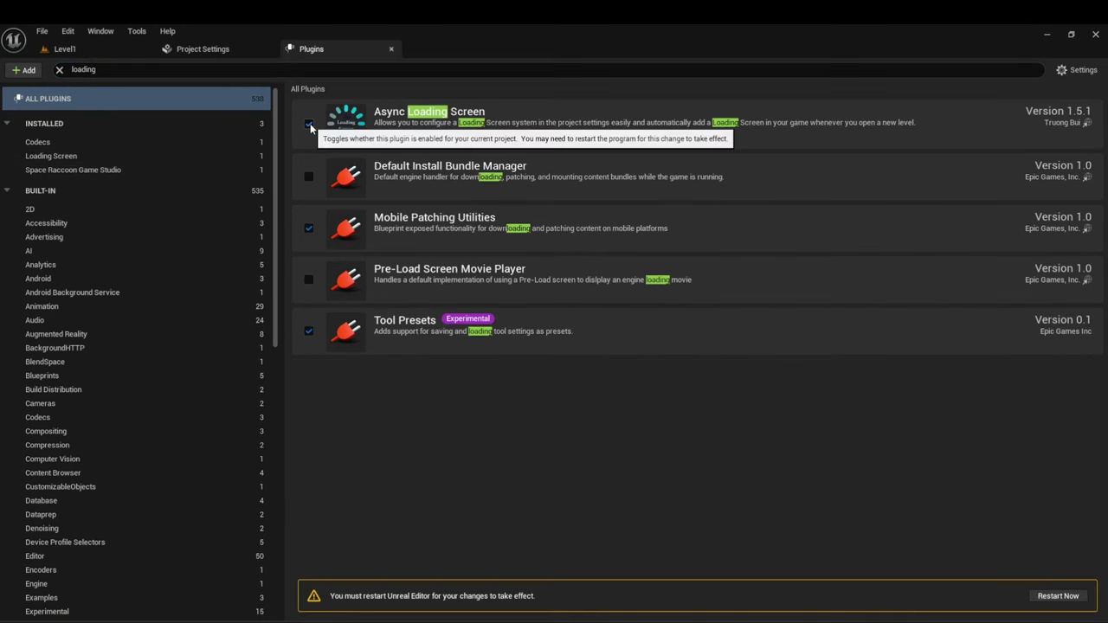
pyautogui.click(1056, 598)
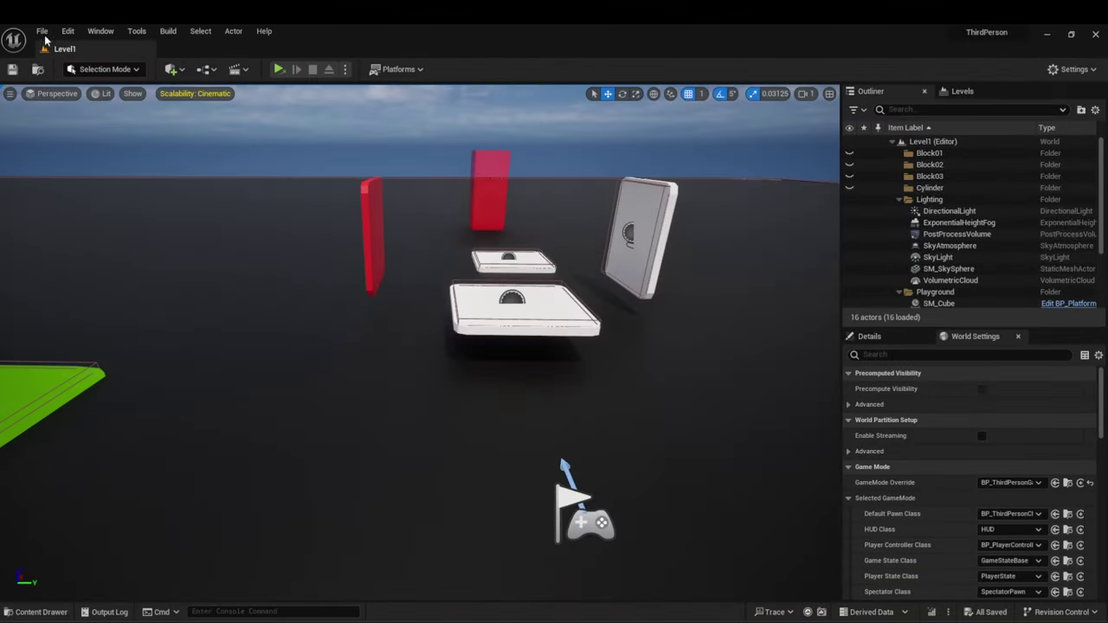
# Step: Reopen Plugins, confirm Async Loading Screen is enabled, and close the Plugins tab
pyautogui.click(68, 31)
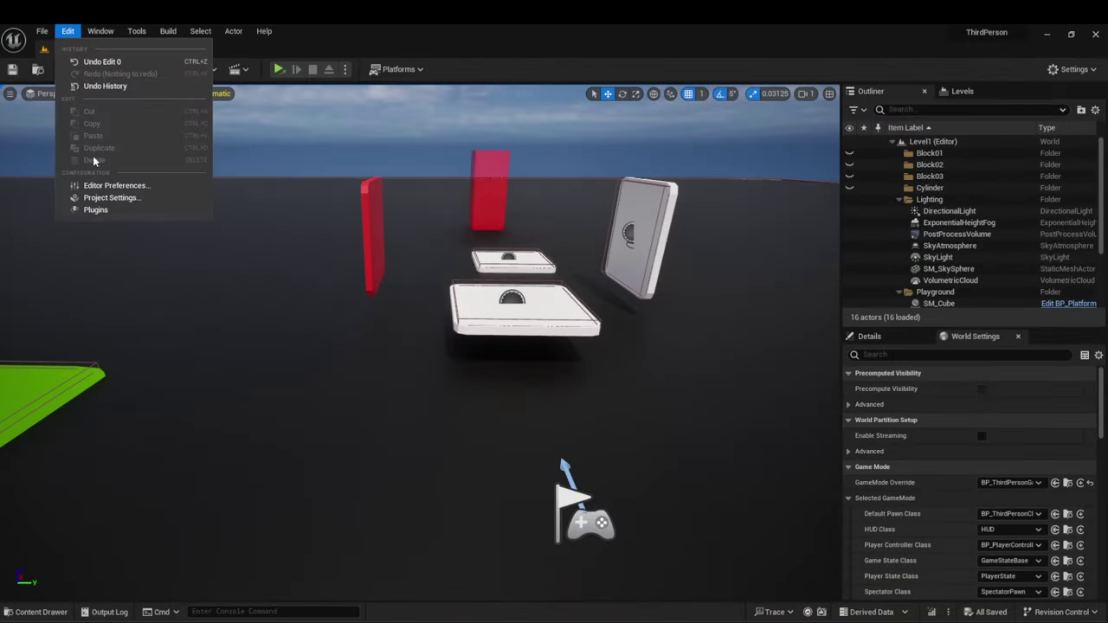
pyautogui.click(91, 212)
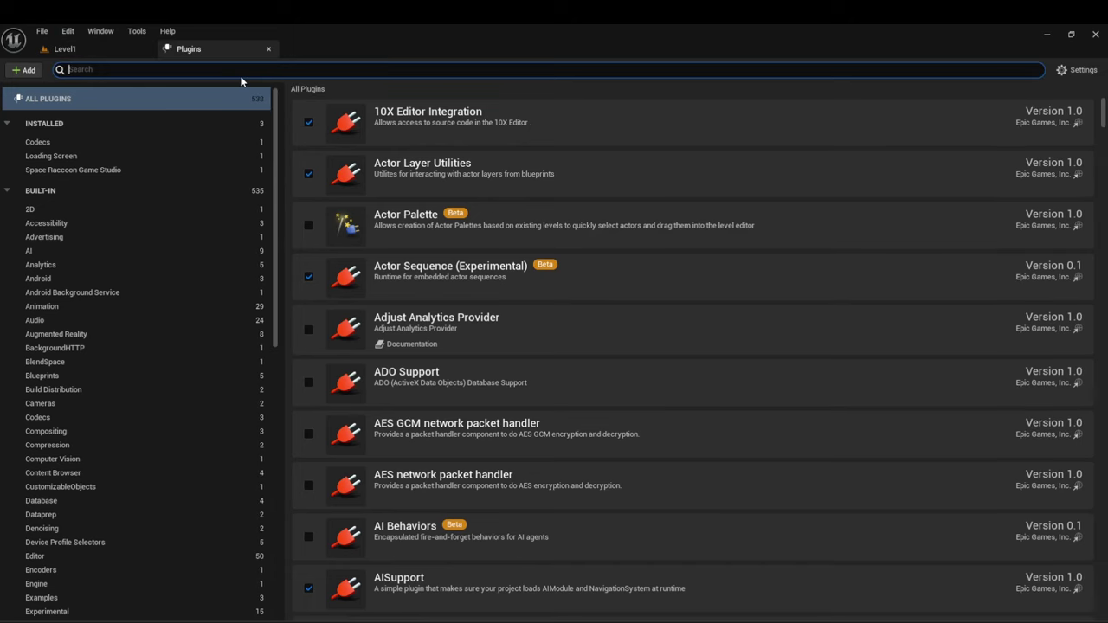
pyautogui.write('loading')
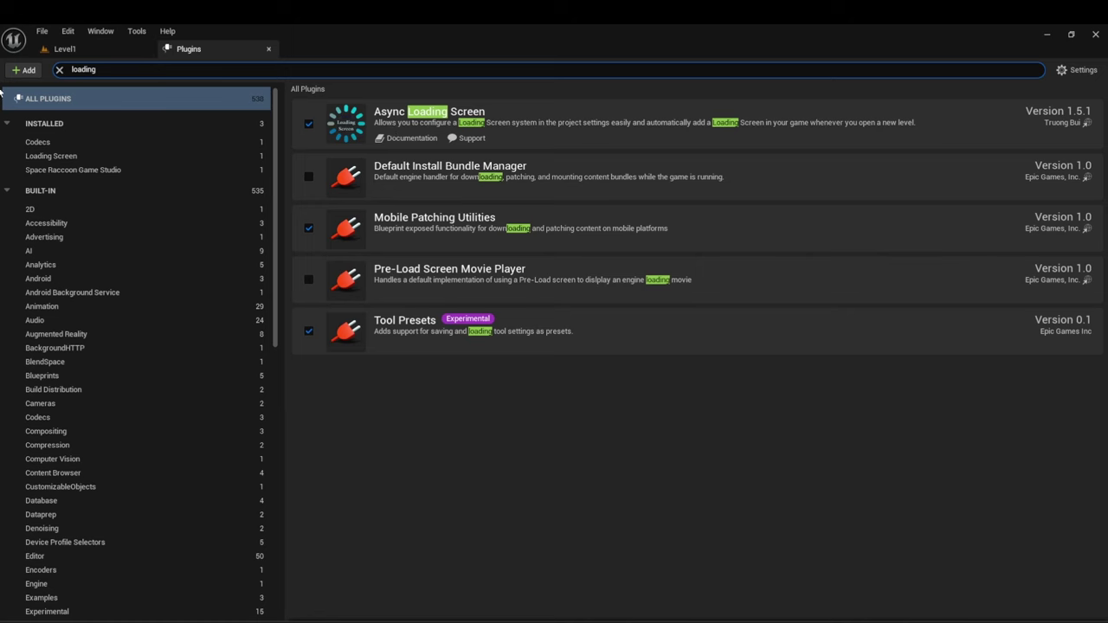
pyautogui.click(268, 49)
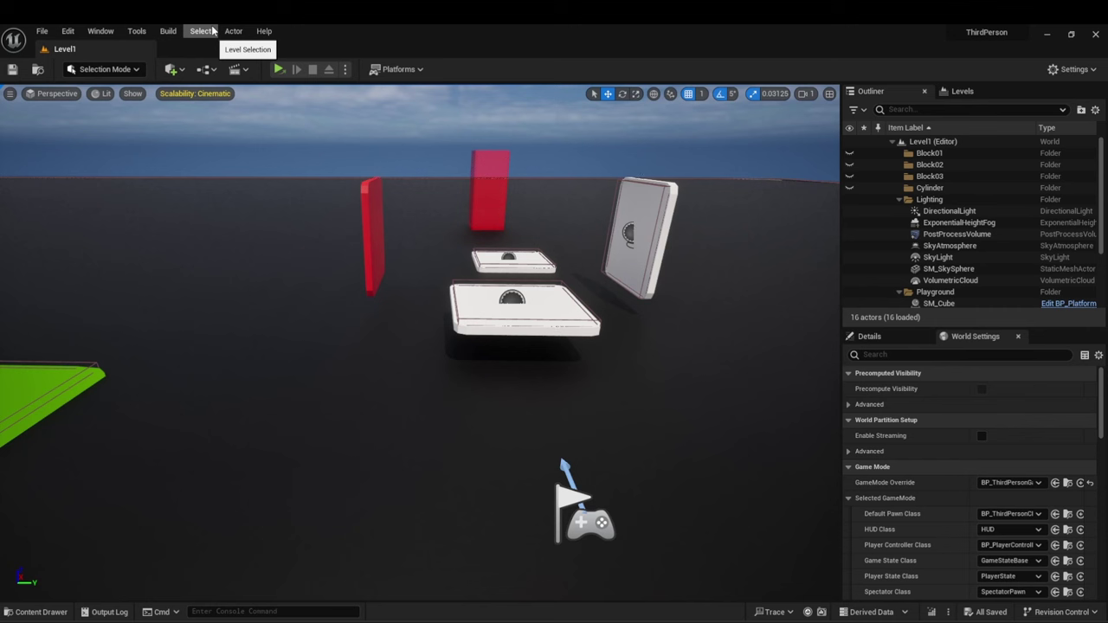
# Step: Open the Async Loading Screen page of Project Settings
pyautogui.click(68, 31)
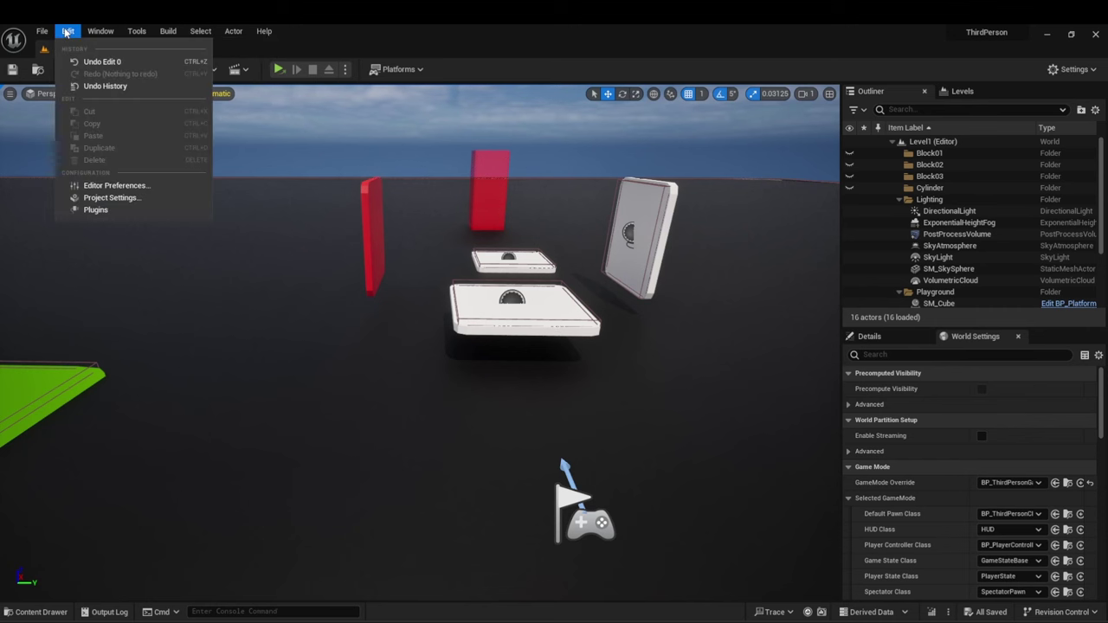
pyautogui.click(120, 200)
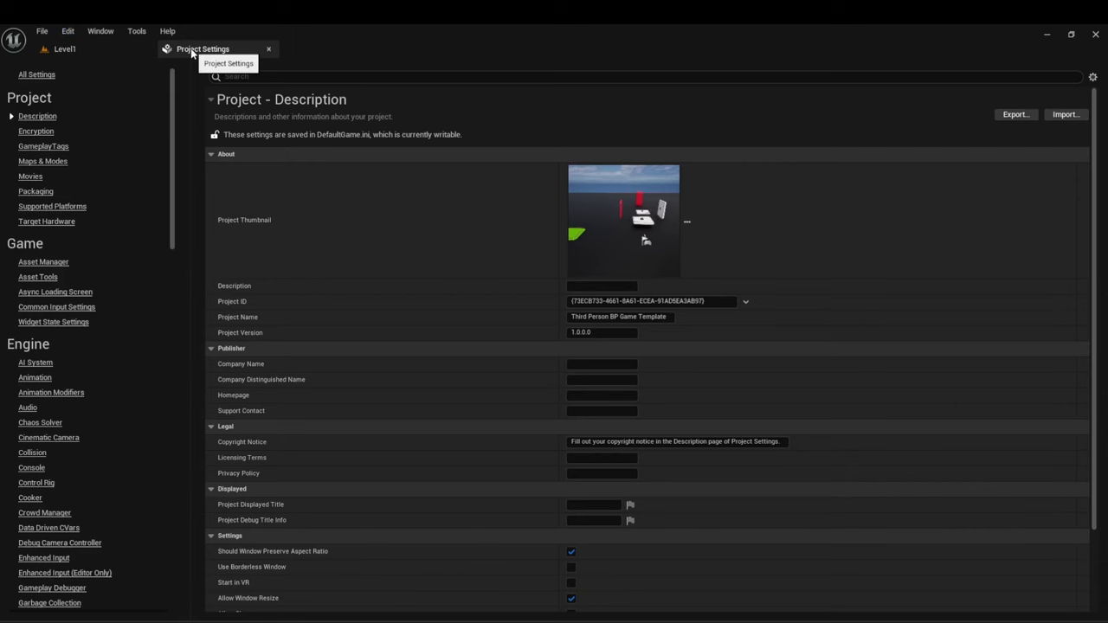
pyautogui.click(26, 294)
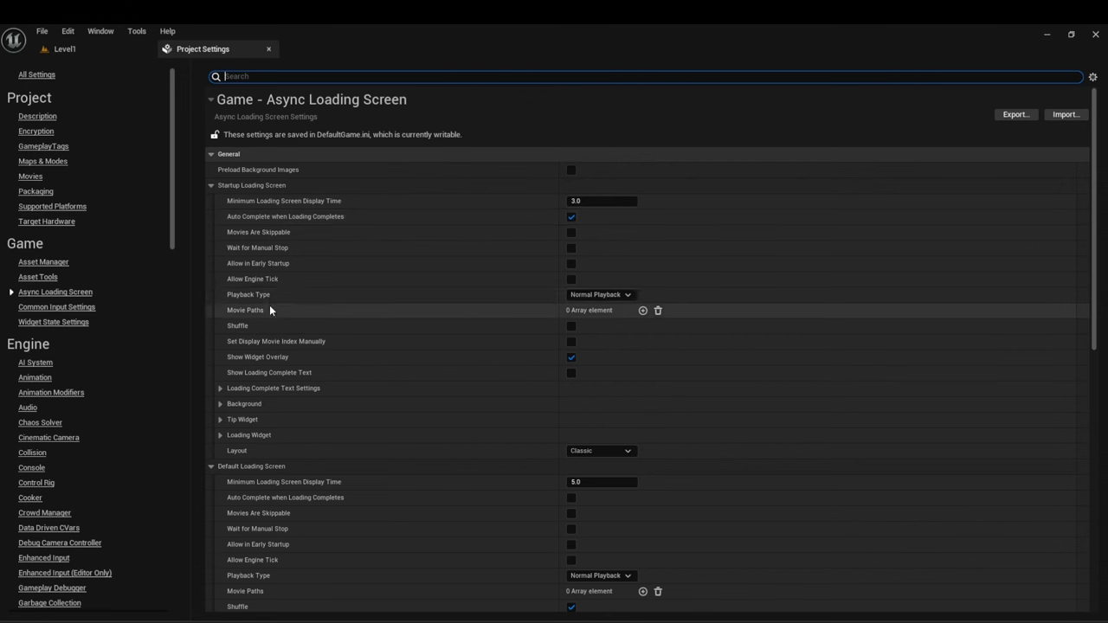
# Step: Add two startup Movie Paths entries, then delete both, leaving Shuffle unchecked
pyautogui.click(643, 310)
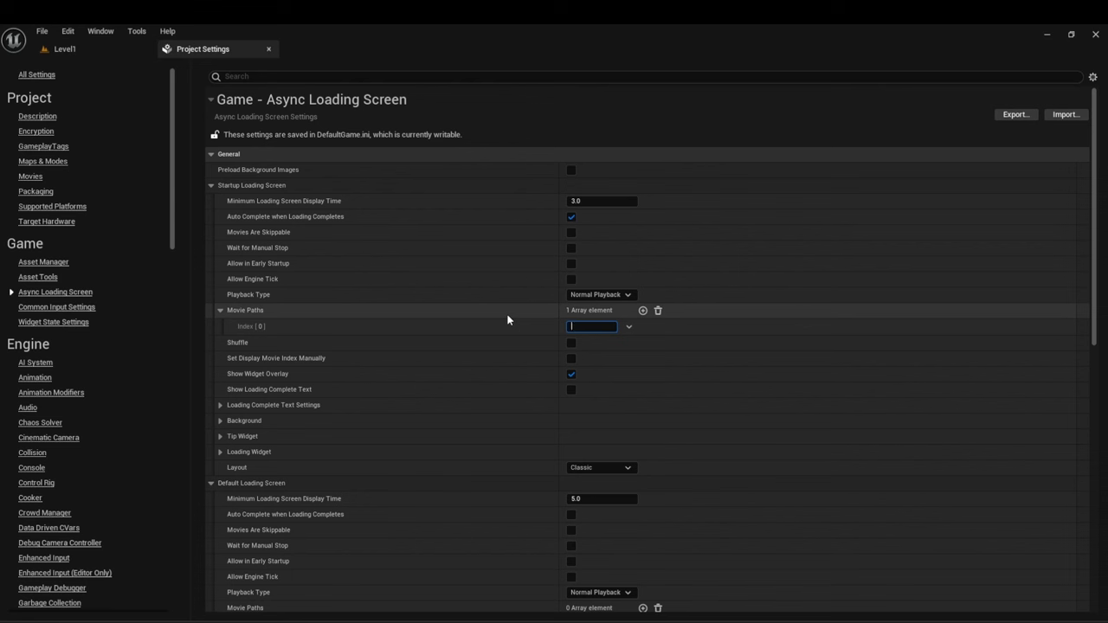
pyautogui.click(579, 328)
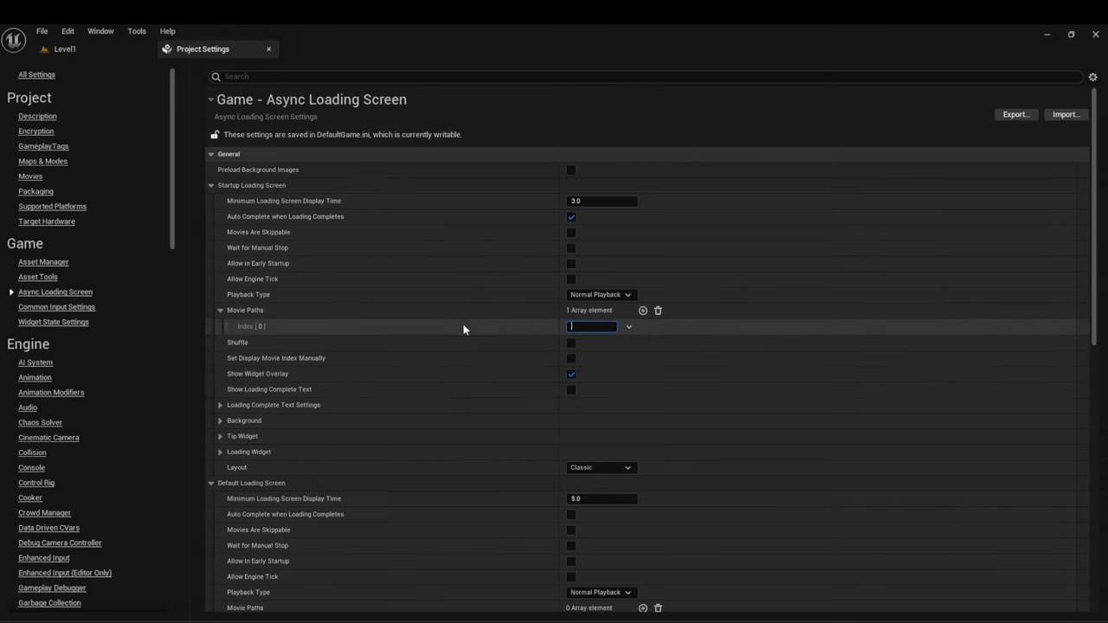
pyautogui.click(643, 311)
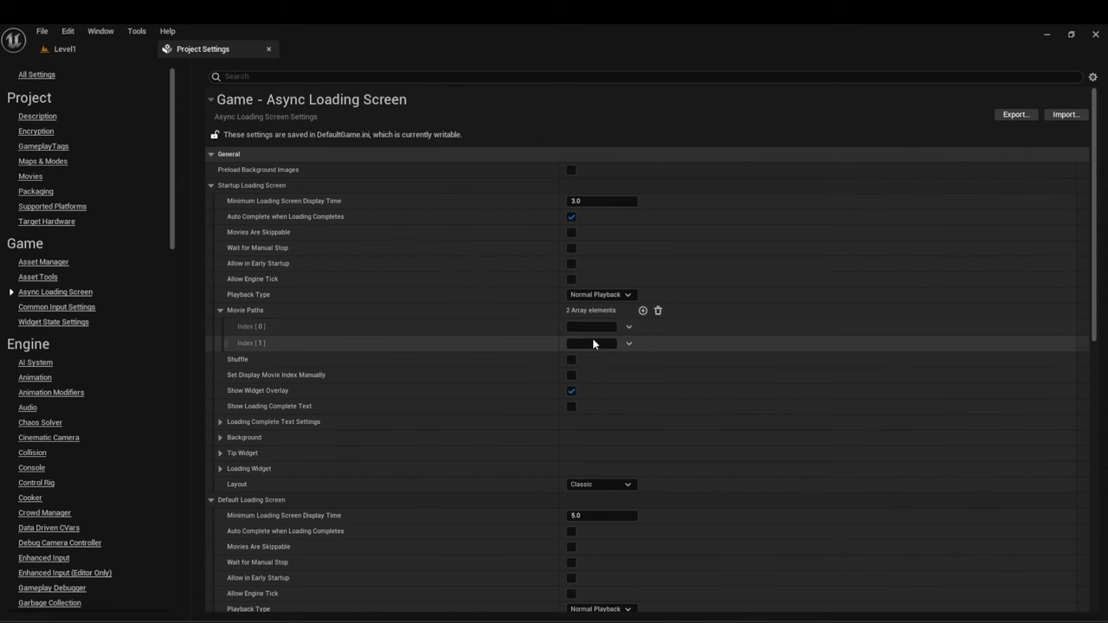
pyautogui.click(571, 362)
pyautogui.click(571, 361)
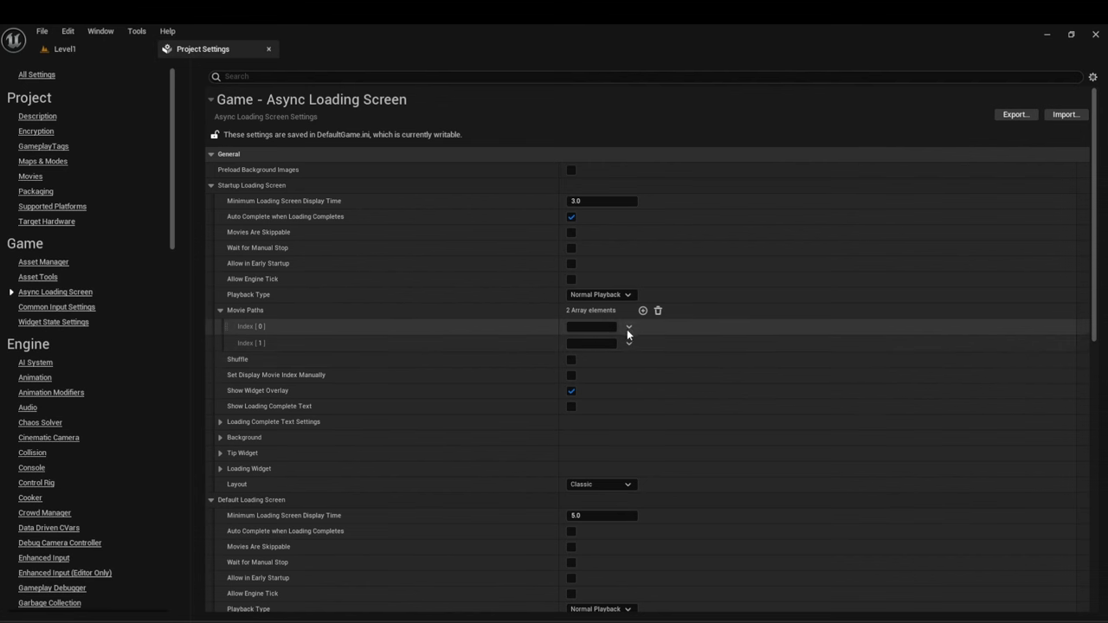
pyautogui.click(629, 327)
pyautogui.click(636, 356)
pyautogui.click(629, 327)
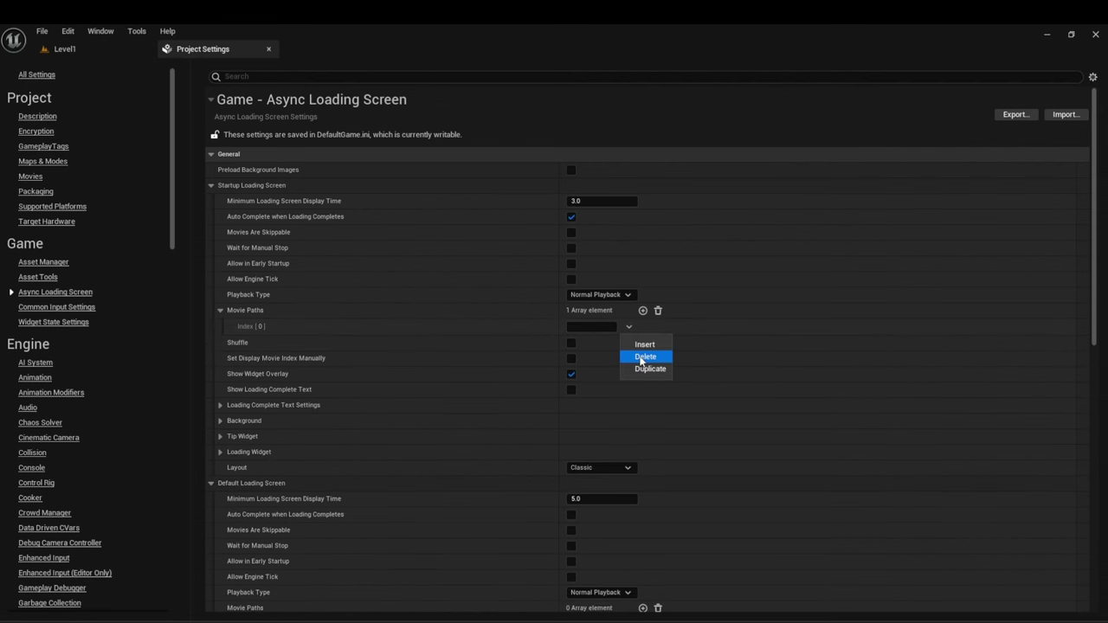
pyautogui.click(641, 356)
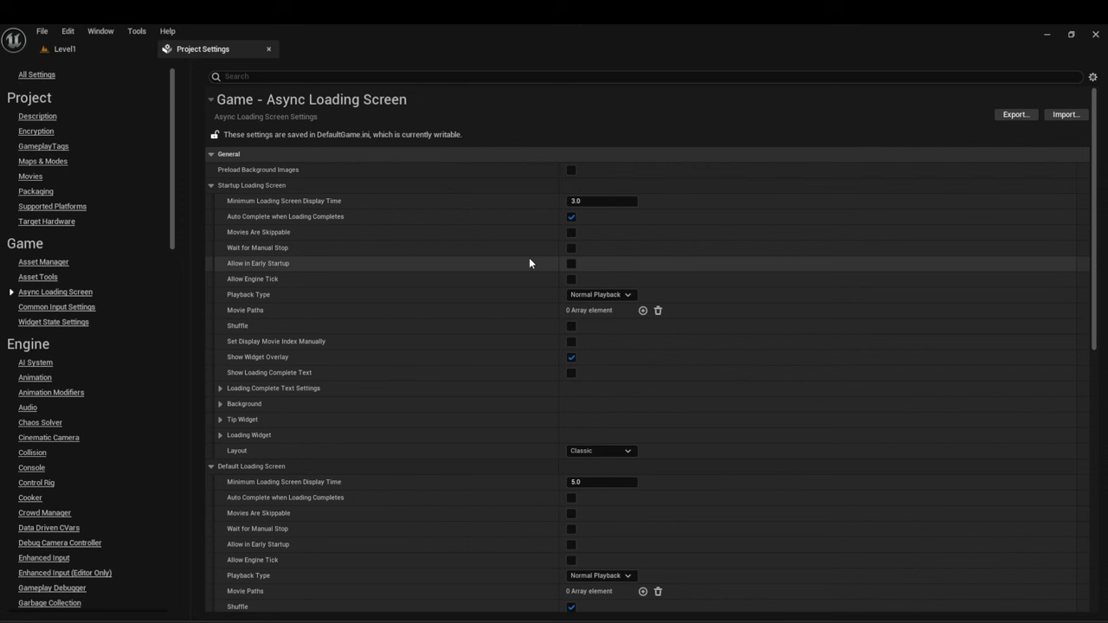
# Step: Turn off Auto Complete when Loading Completes for the startup loading screen
pyautogui.moveTo(322, 206)
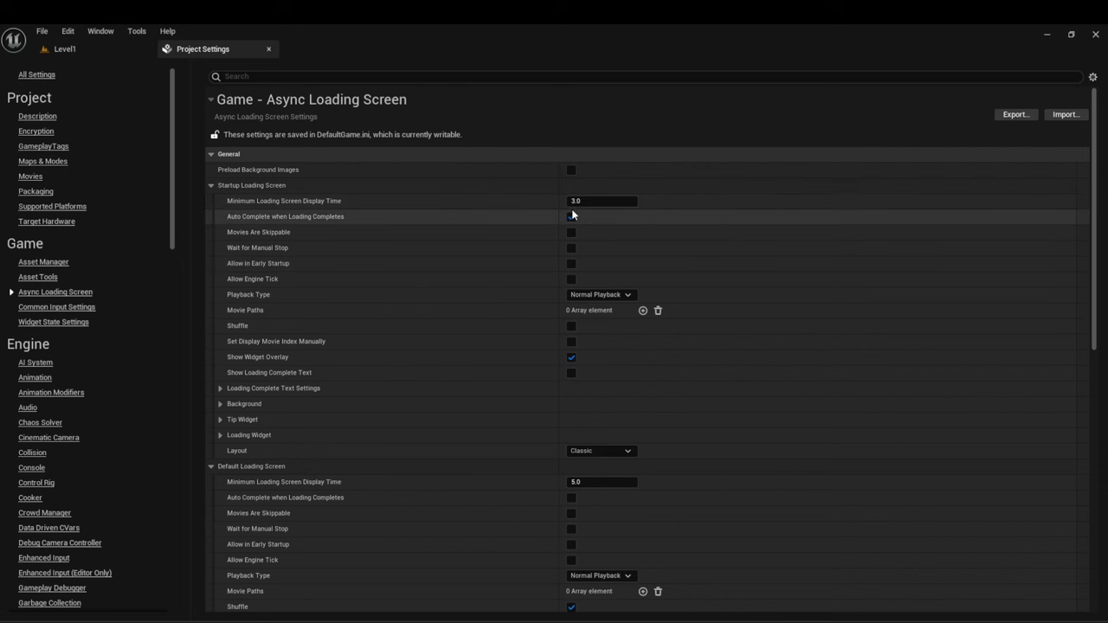
pyautogui.click(571, 216)
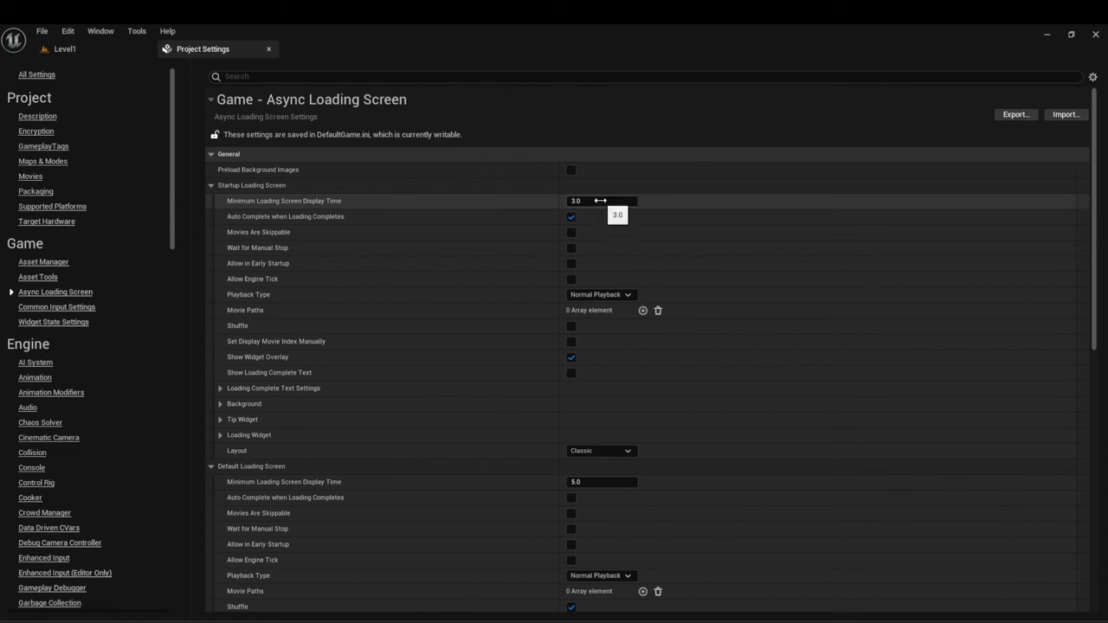
pyautogui.click(592, 203)
pyautogui.click(592, 212)
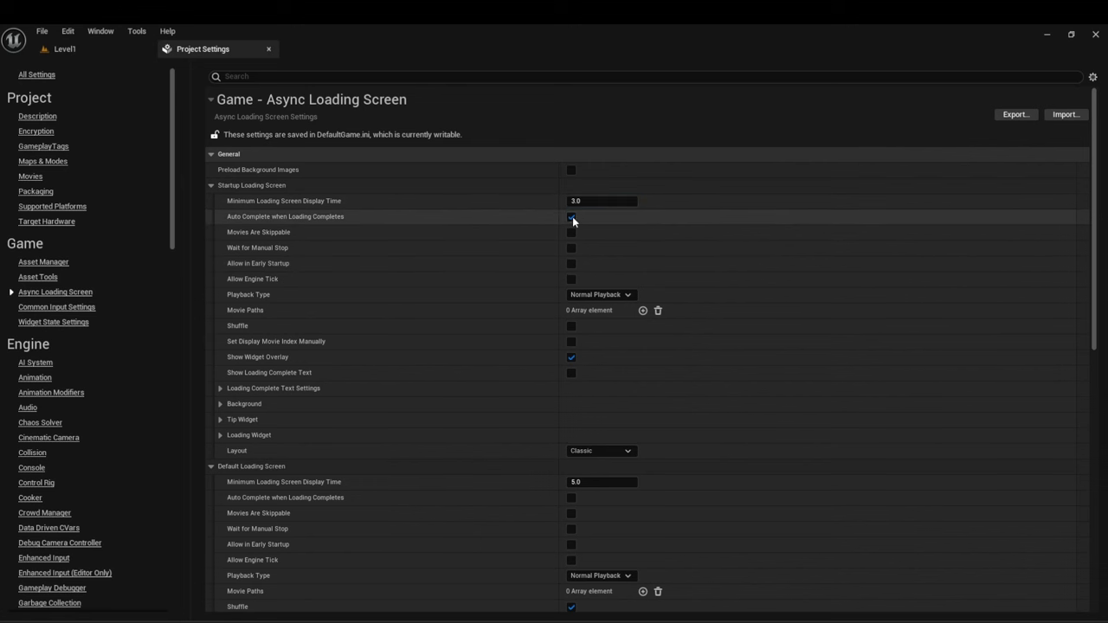
pyautogui.click(572, 218)
pyautogui.click(571, 217)
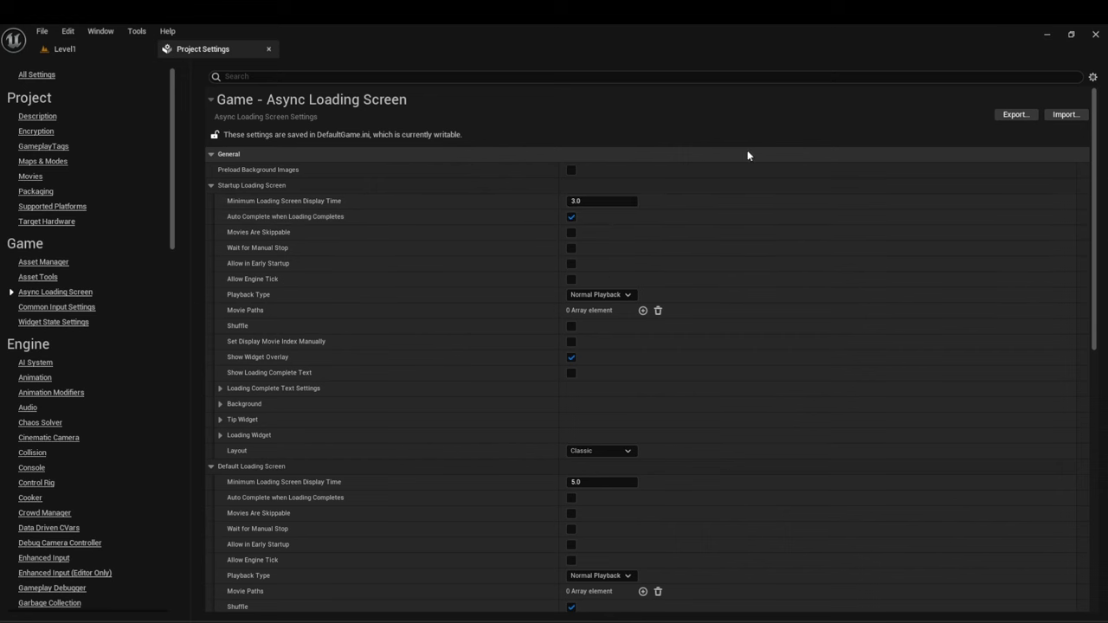
pyautogui.click(571, 217)
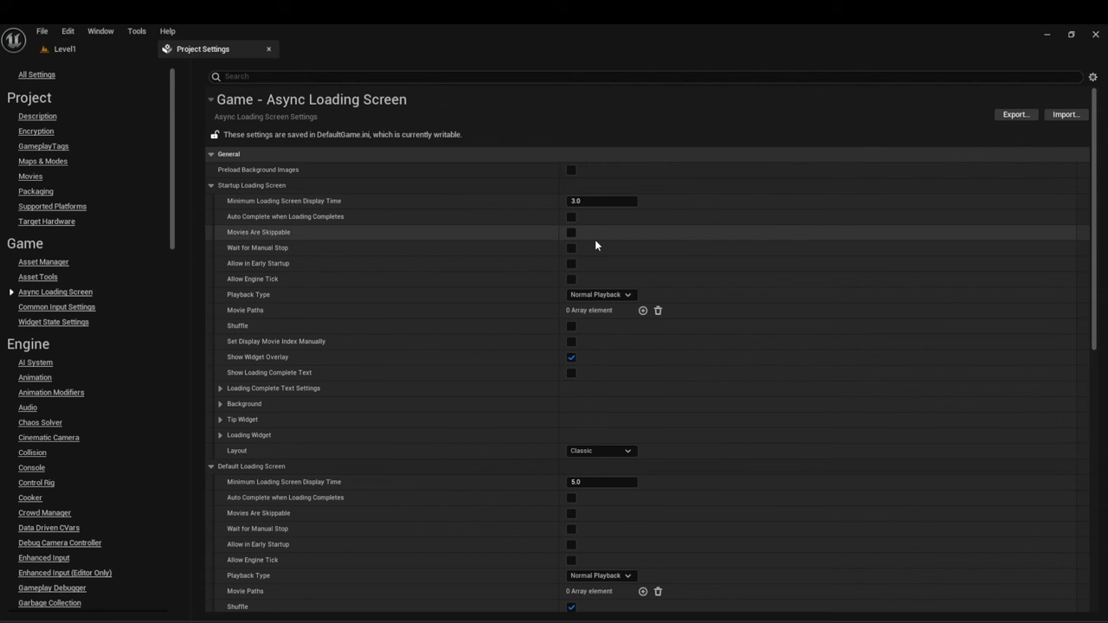
# Step: Keep Minimum Loading Screen Display Time at 3.0 and Movies Are Skippable off
pyautogui.click(601, 203)
pyautogui.click(571, 232)
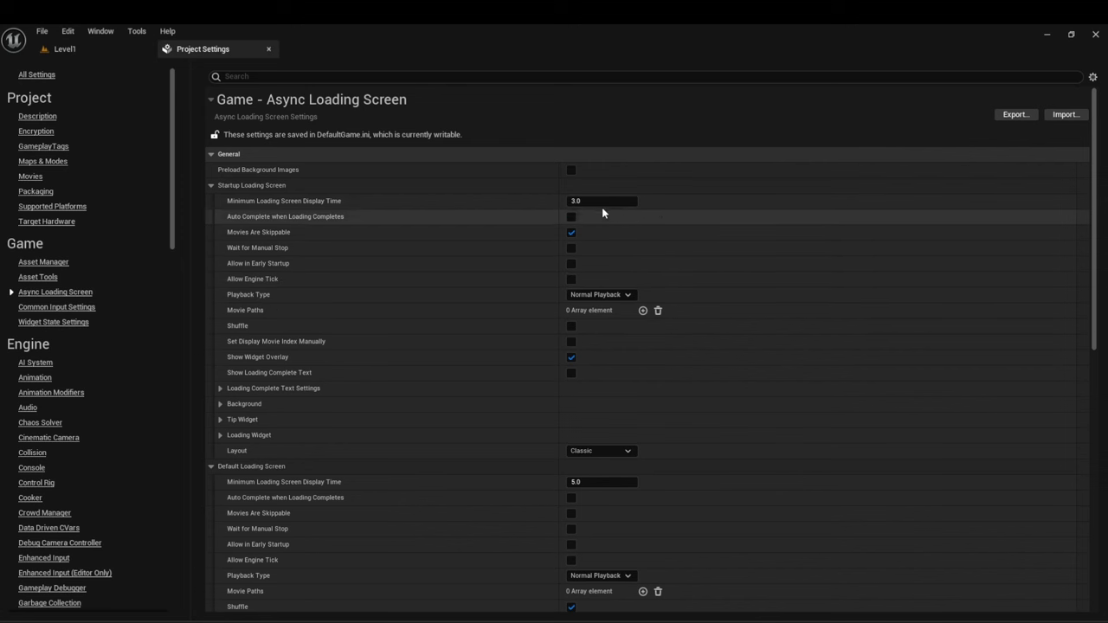
pyautogui.click(570, 232)
pyautogui.click(594, 200)
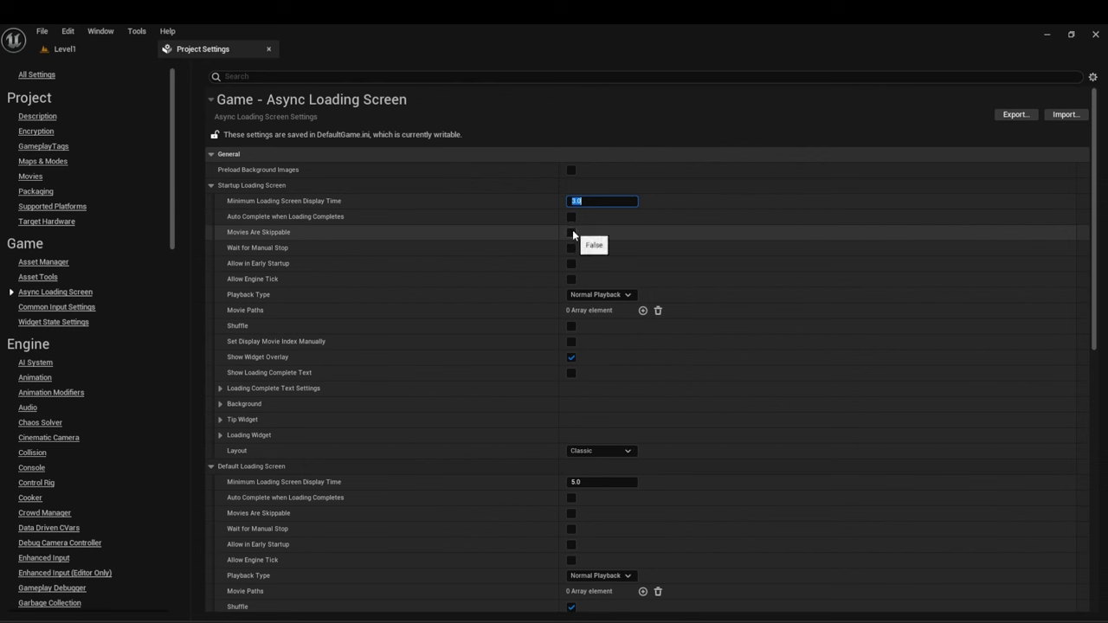
# Step: Enable Preload Background Images and keep the startup Playback Type at Normal Playback
pyautogui.moveTo(254, 169)
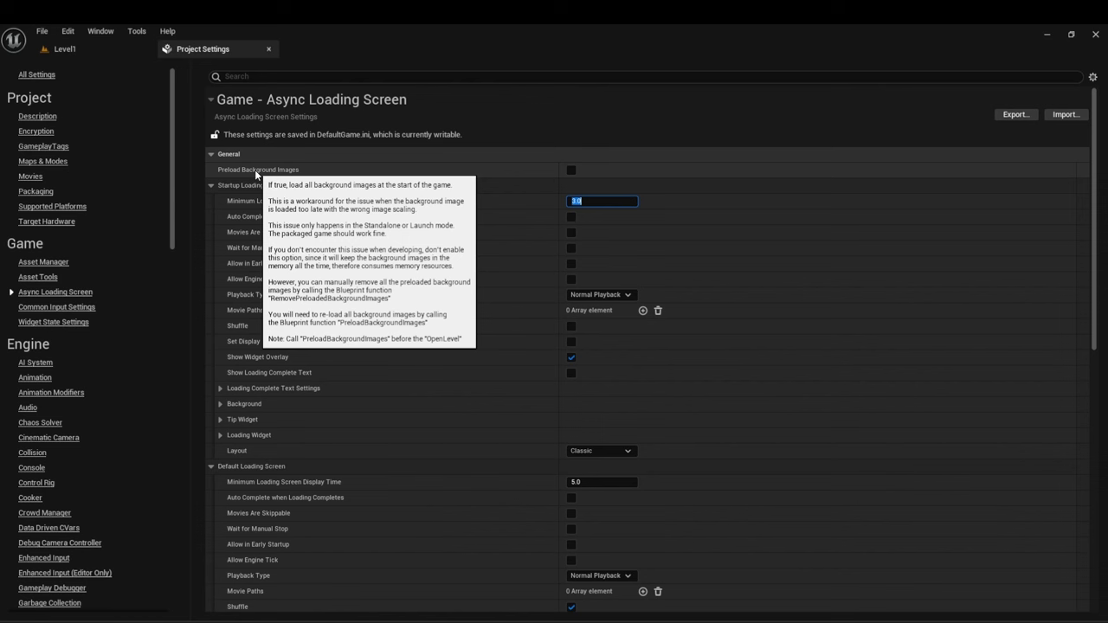
pyautogui.click(572, 170)
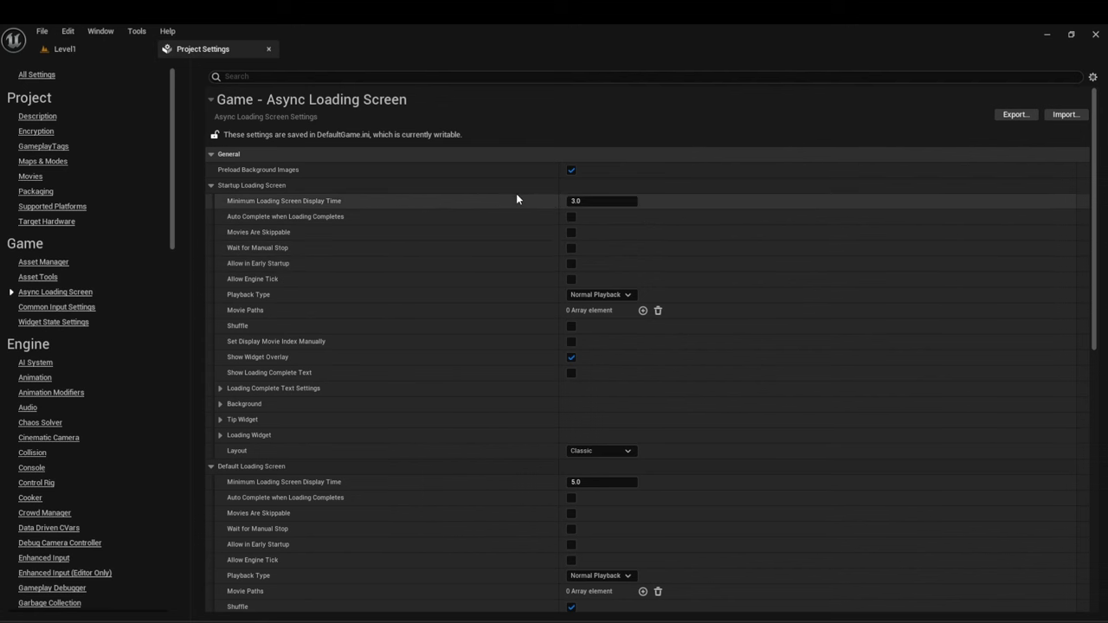
pyautogui.scroll(-1, 516, 196)
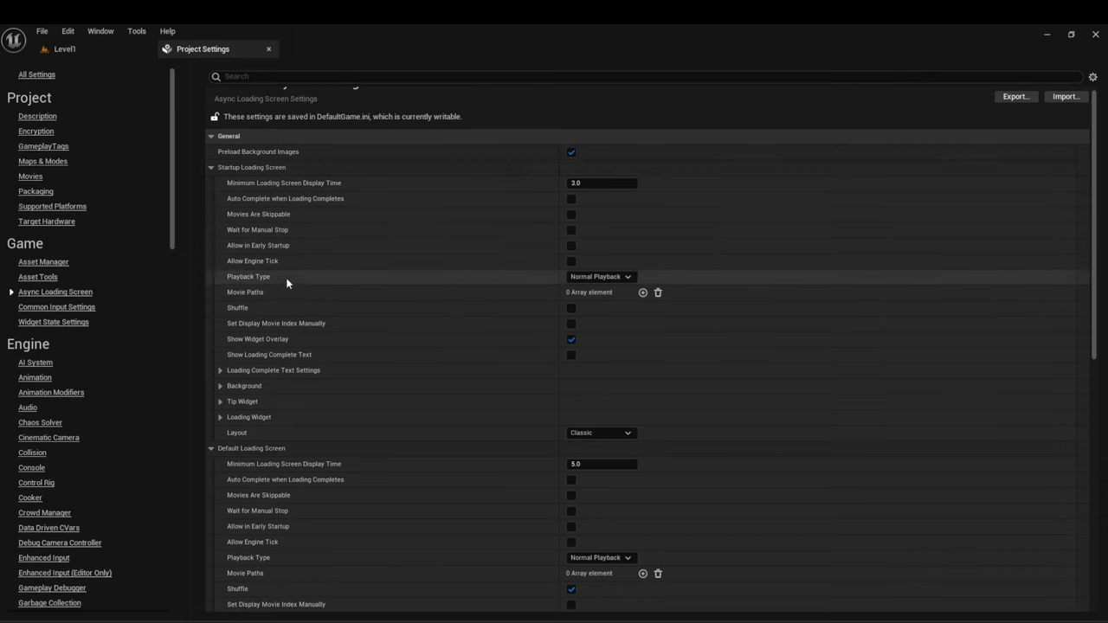
pyautogui.click(601, 277)
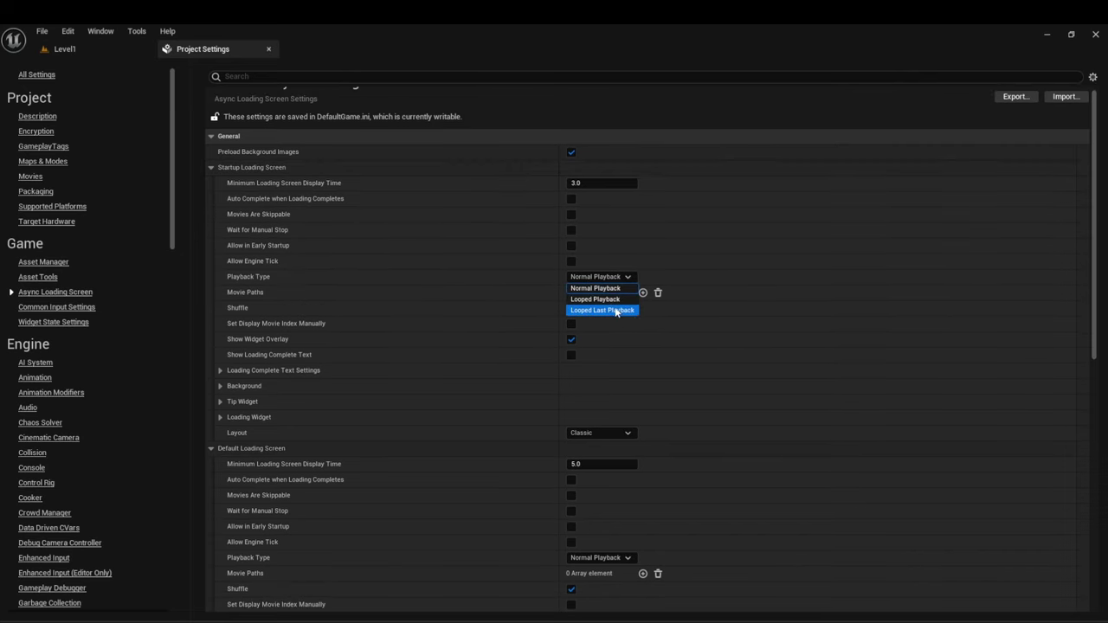
pyautogui.click(530, 274)
pyautogui.scroll(-1, 497, 230)
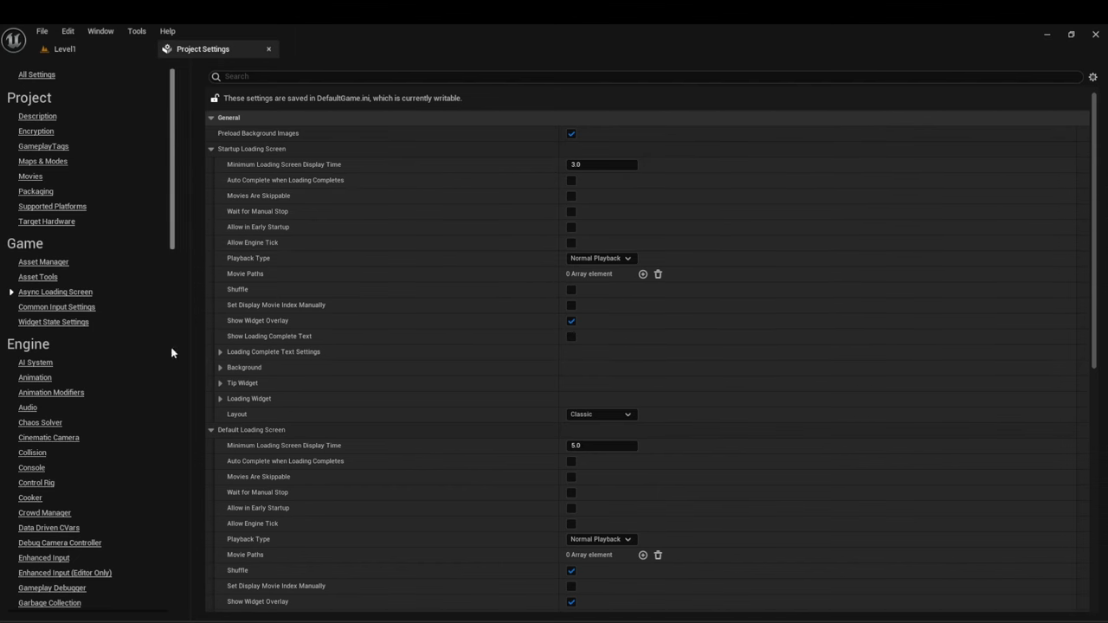
# Step: Set Background Images Index [0] to the XYZ_Loading texture, found by searching 'xyz'
pyautogui.click(219, 369)
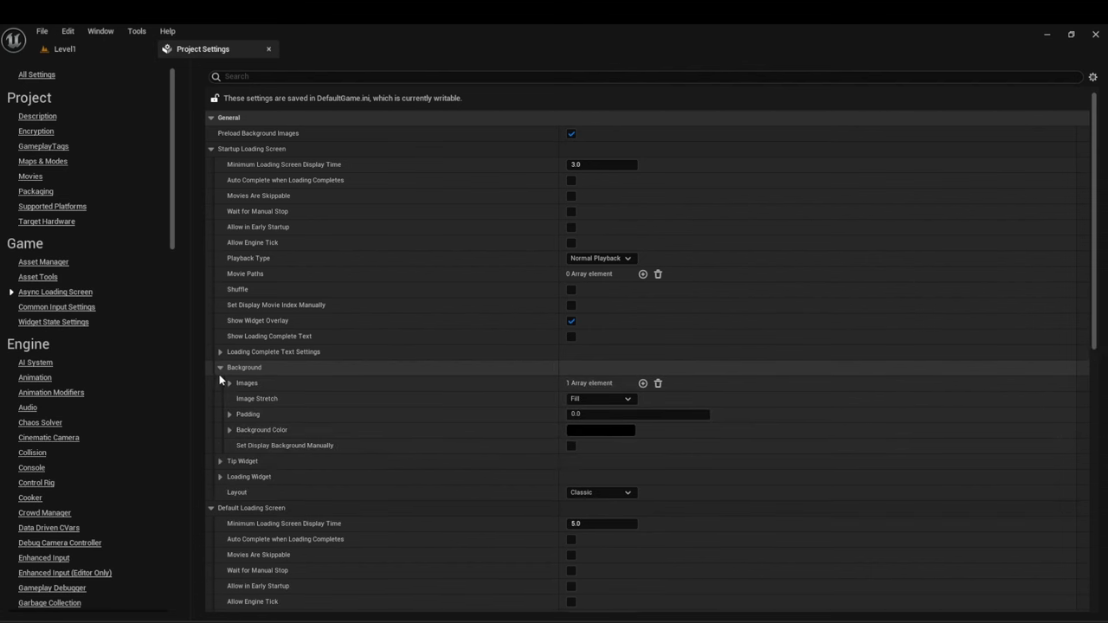
pyautogui.click(230, 383)
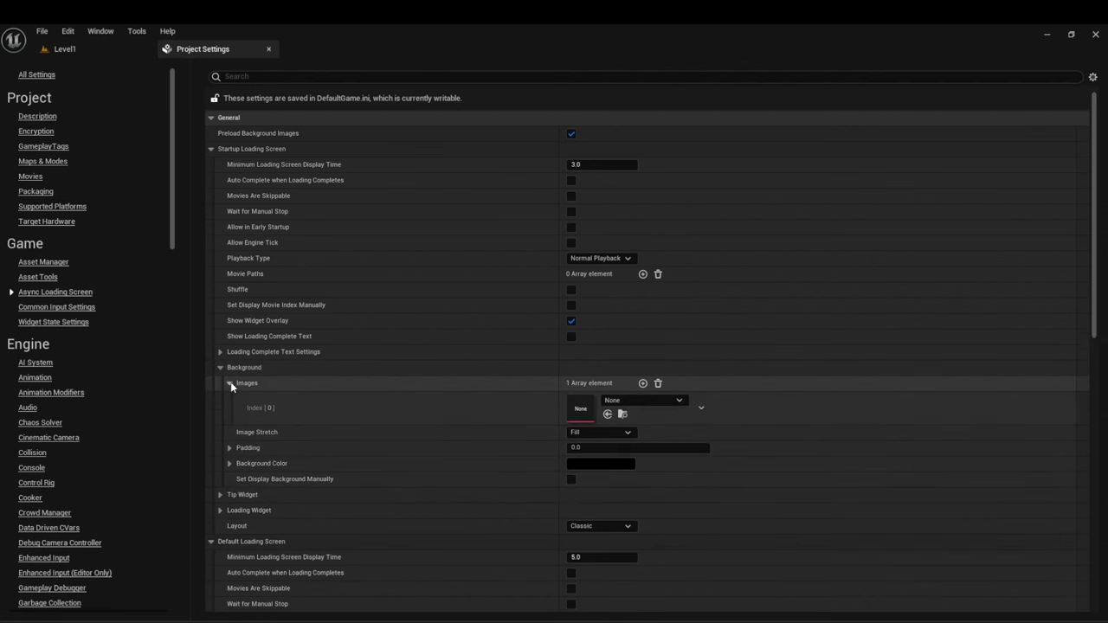
pyautogui.click(611, 400)
pyautogui.write('xyz')
pyautogui.click(667, 260)
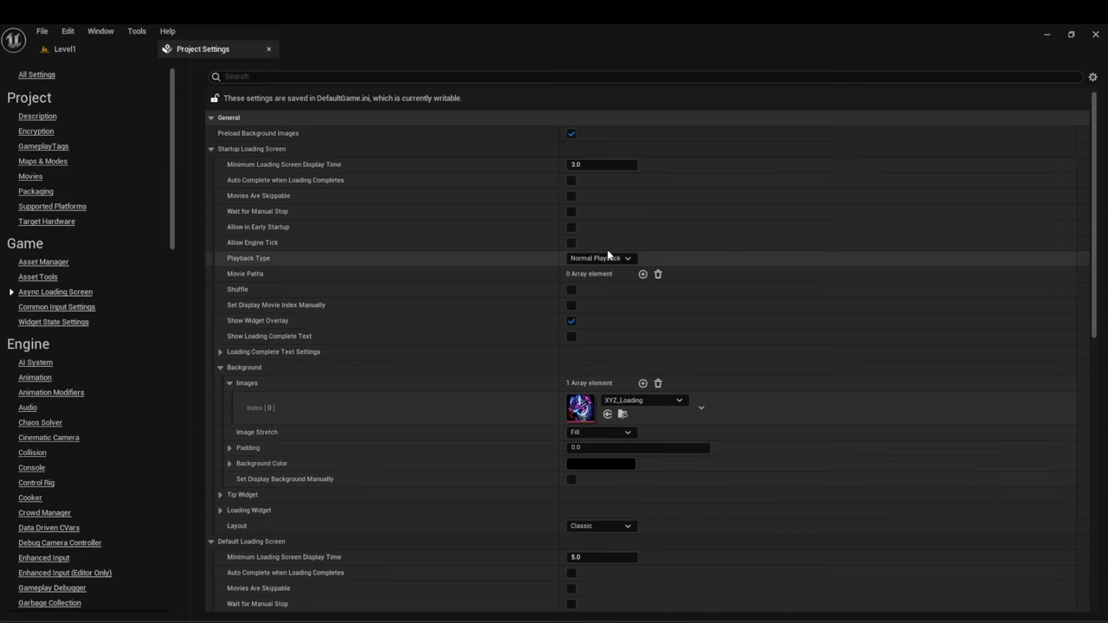
pyautogui.scroll(-1, 485, 329)
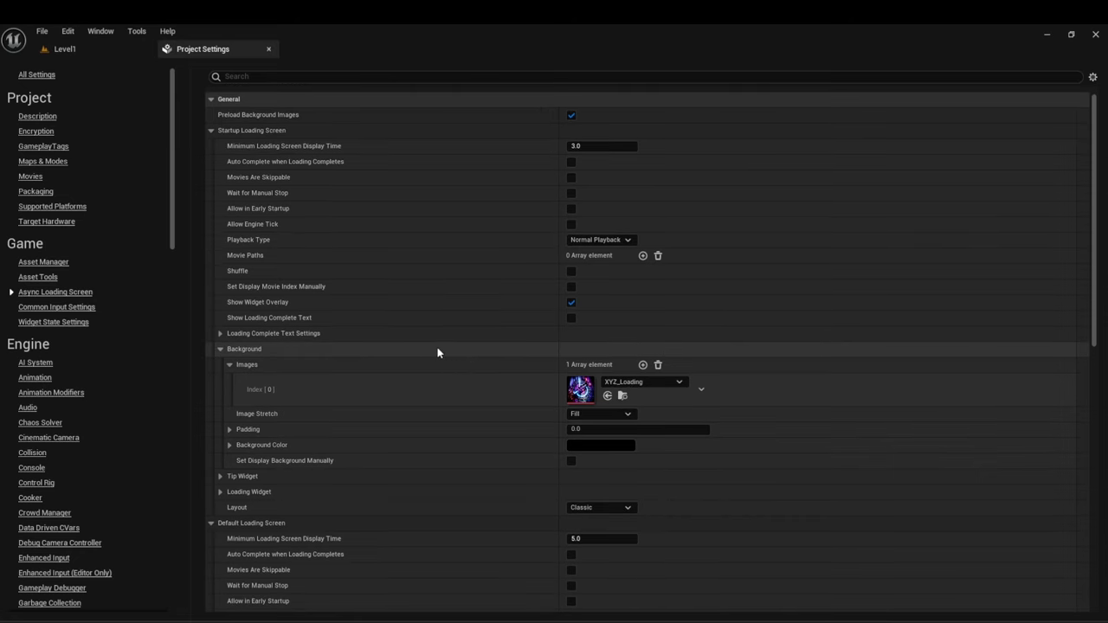
# Step: Expand the startup Loading Widget and set Loading Icon Type to Image Sequence
pyautogui.click(220, 492)
pyautogui.scroll(-2, 342, 375)
pyautogui.scroll(-2, 345, 364)
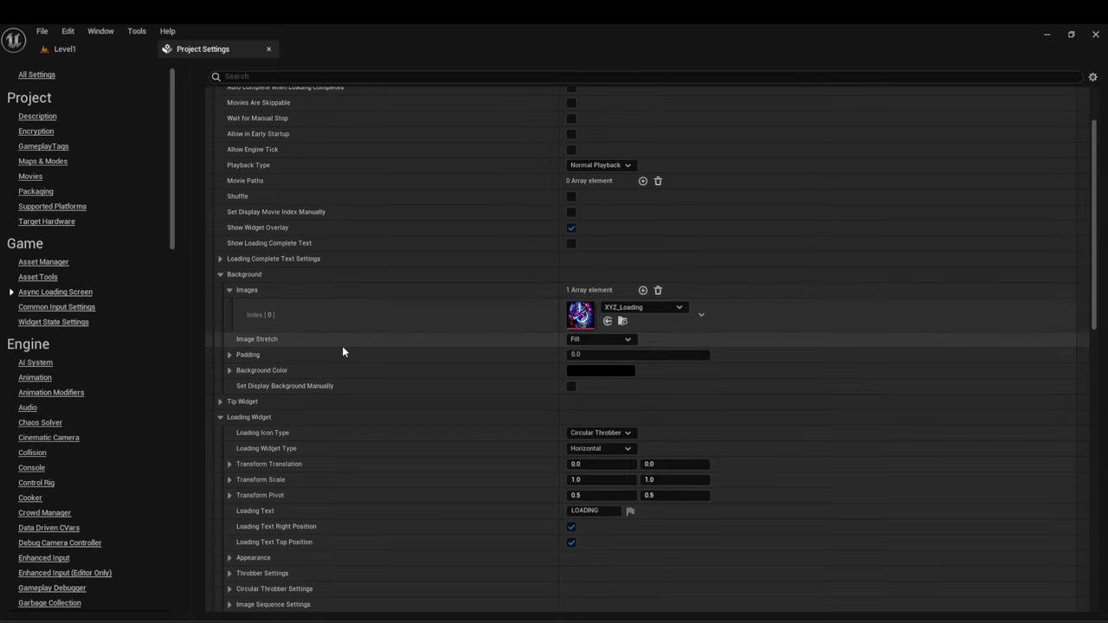
pyautogui.scroll(-2, 342, 351)
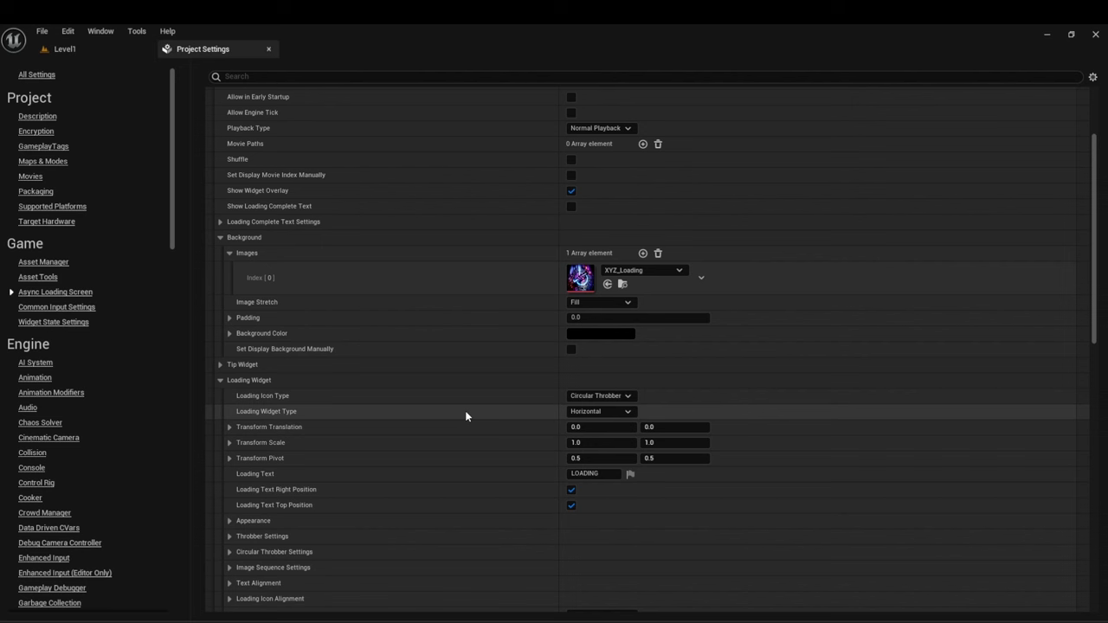
pyautogui.click(598, 397)
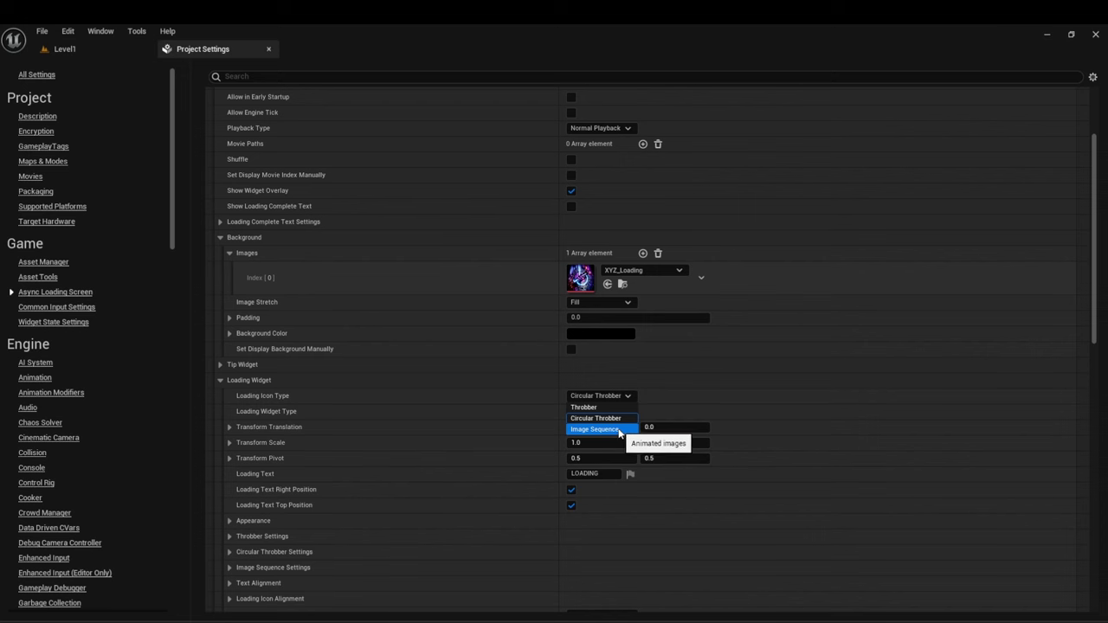
pyautogui.click(618, 429)
# Step: Expand Image Sequence Settings, add one Images element, then delete it to leave 0 elements
pyautogui.scroll(-1, 594, 407)
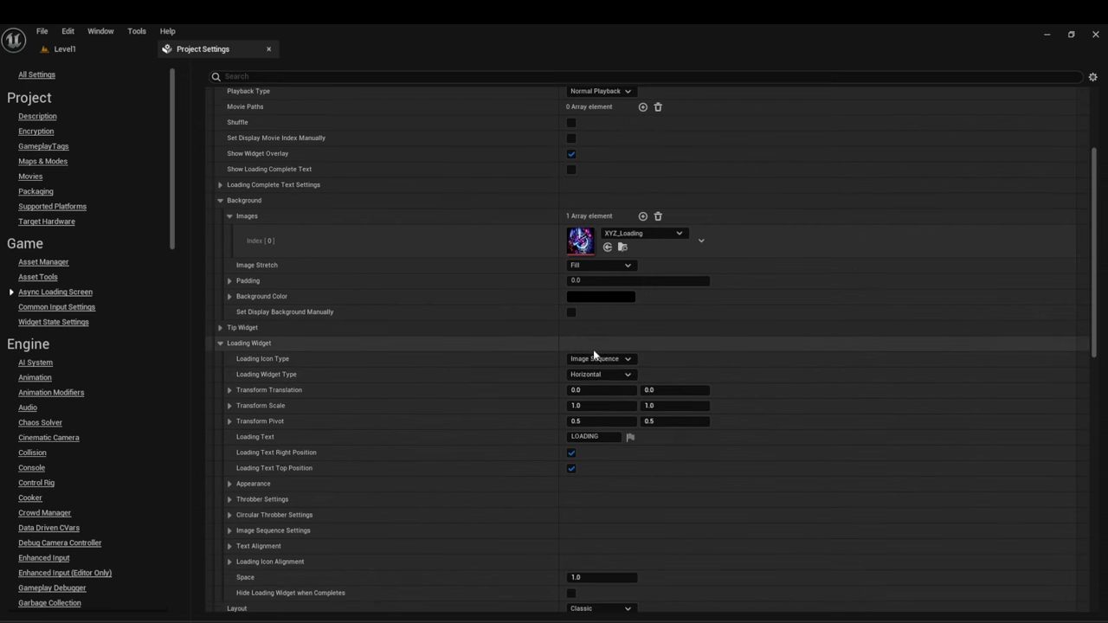
pyautogui.click(241, 531)
pyautogui.scroll(-1, 328, 412)
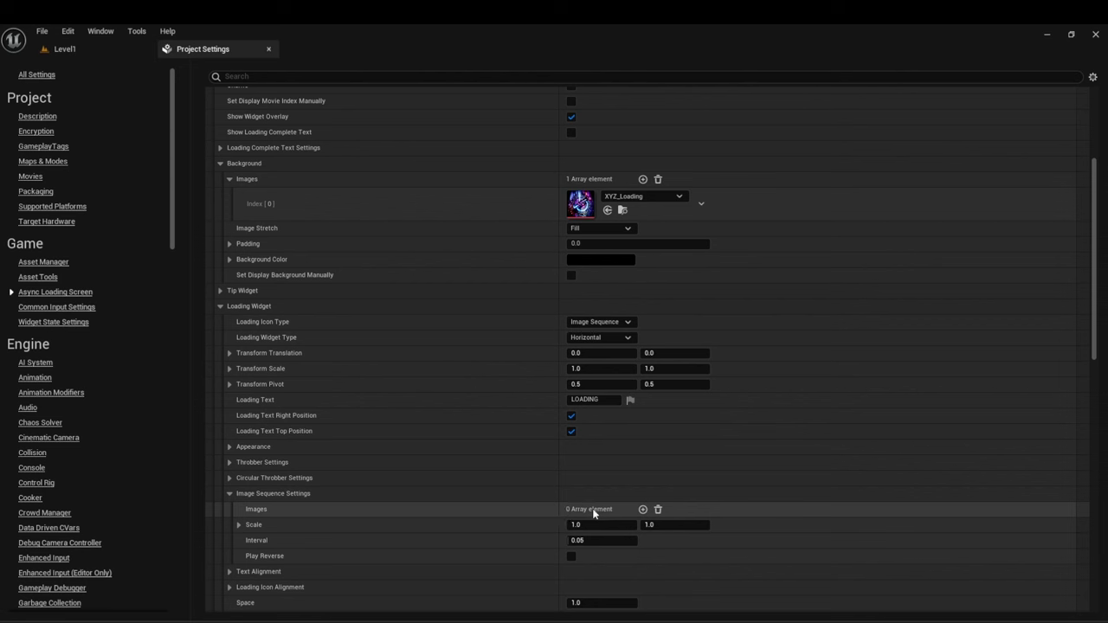
pyautogui.click(643, 509)
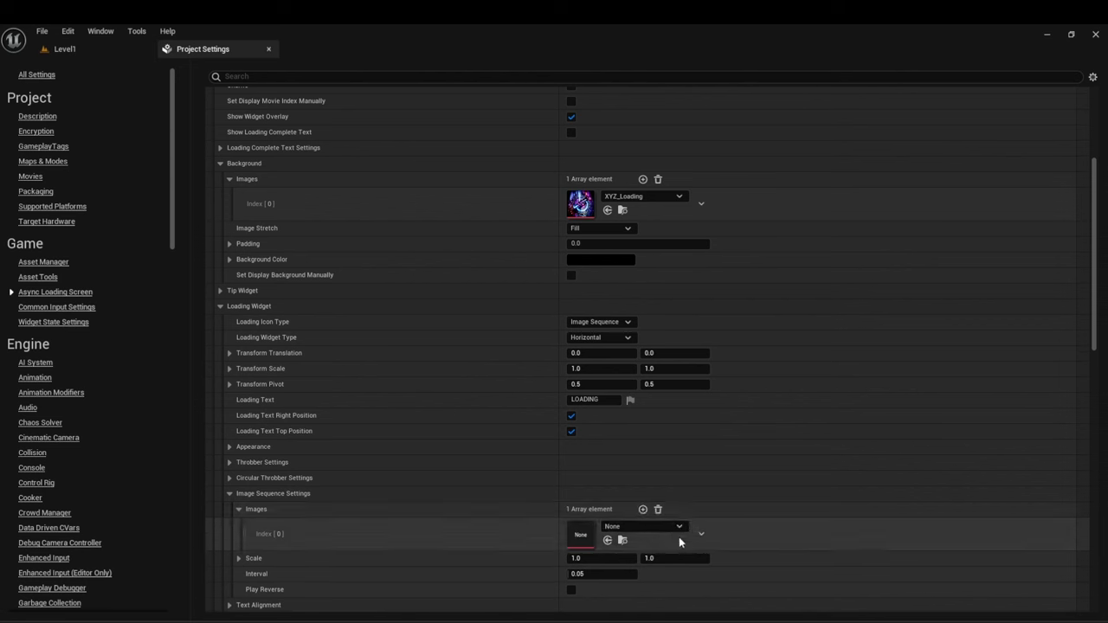
pyautogui.click(701, 534)
pyautogui.click(719, 563)
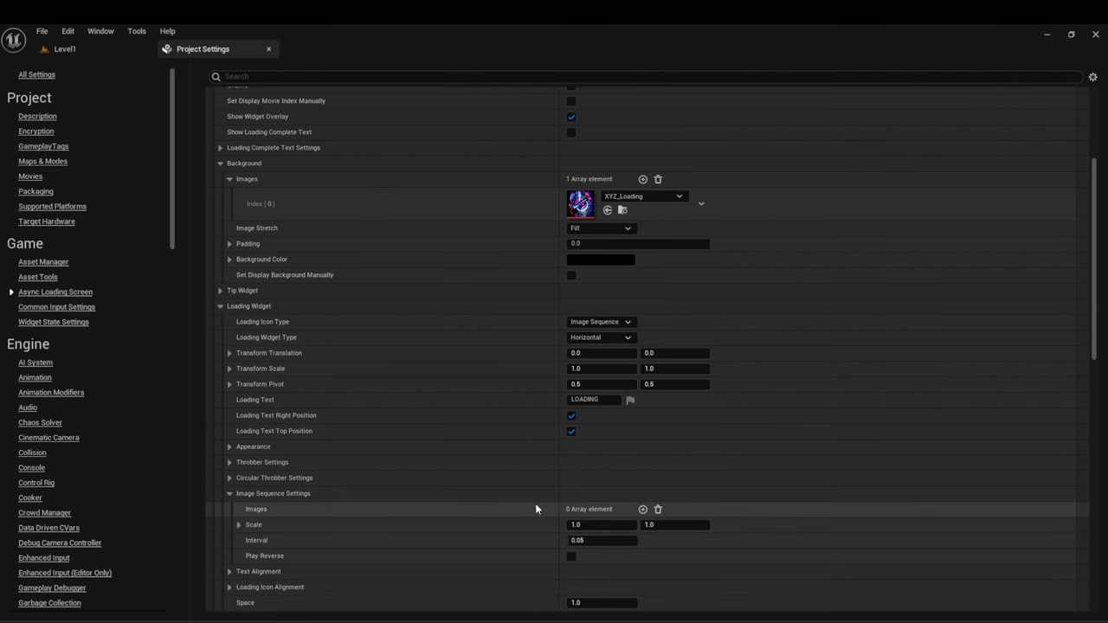
# Step: Switch the loading icon back to Circular Throbber and expand its throbber settings
pyautogui.click(230, 493)
pyautogui.click(587, 324)
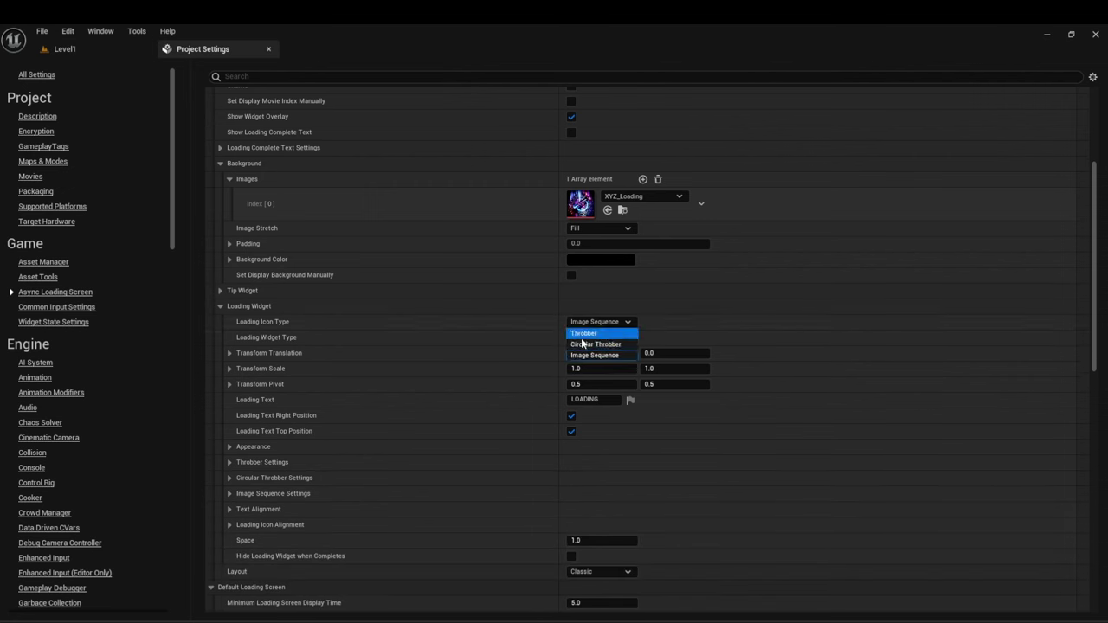
pyautogui.click(594, 343)
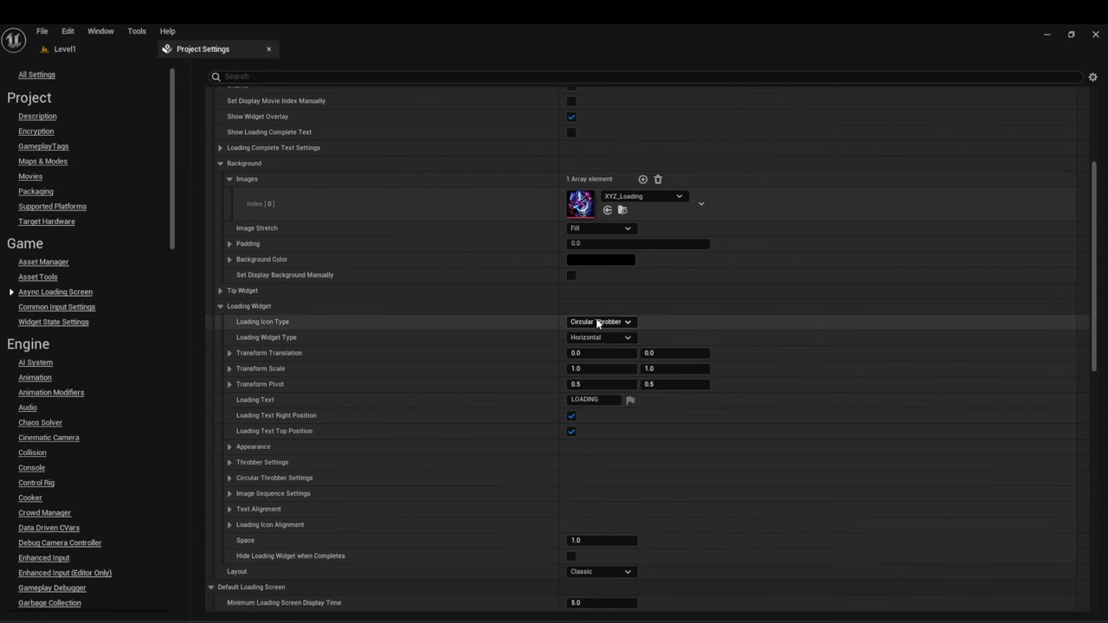
pyautogui.click(230, 478)
pyautogui.scroll(-1, 391, 329)
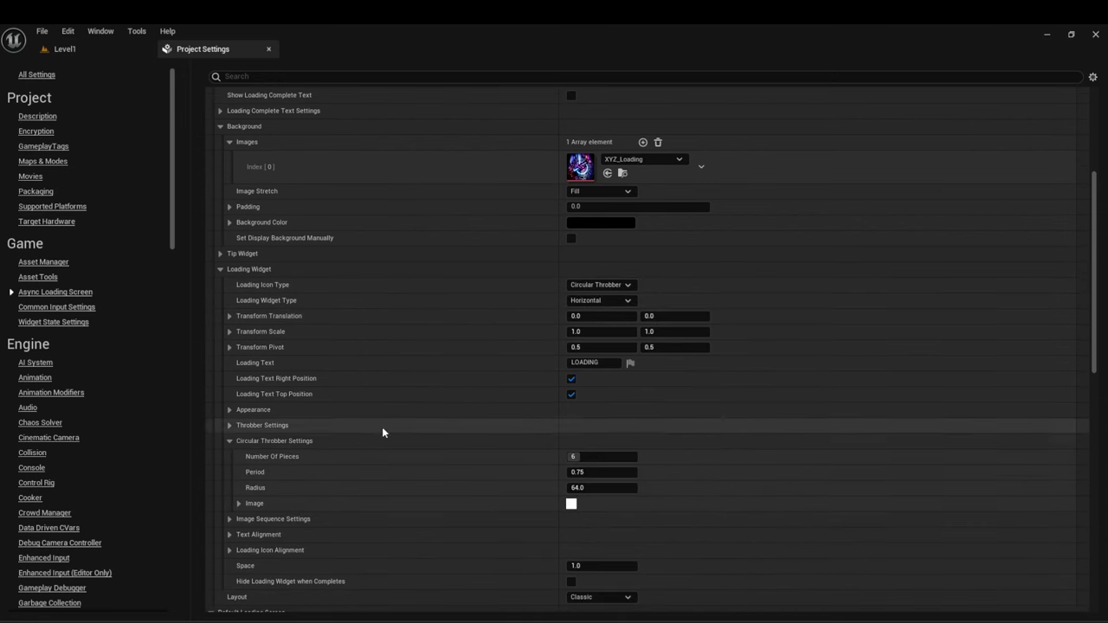
# Step: Give the circular throbber 10 pieces, a 2.0 period and a 128 radius
pyautogui.moveTo(598, 456); pyautogui.dragTo(623, 456)
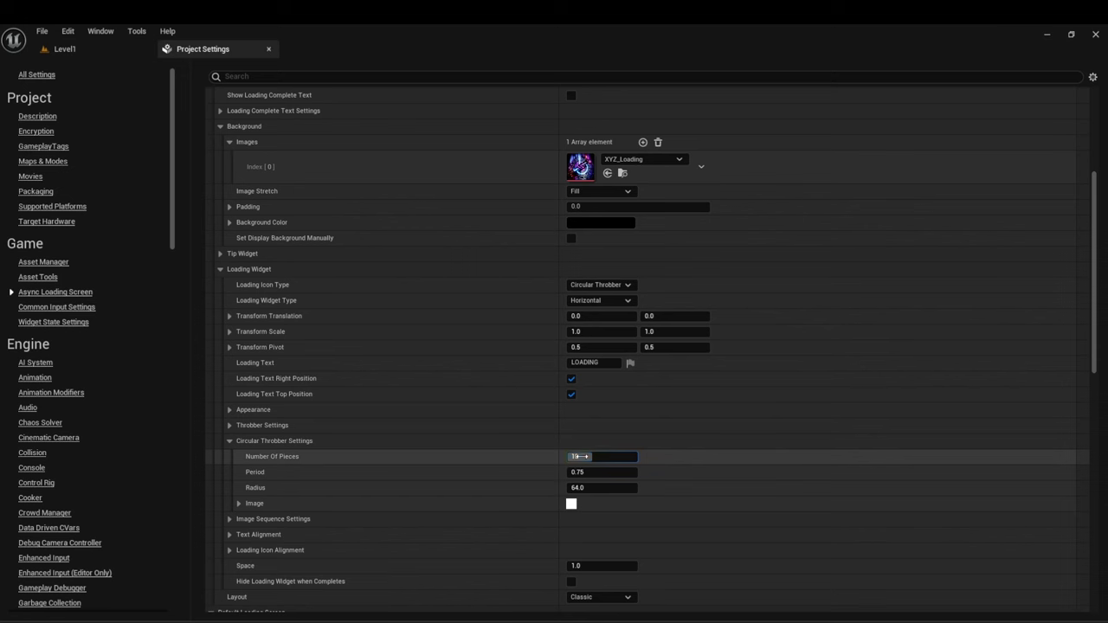
pyautogui.press('Tab')
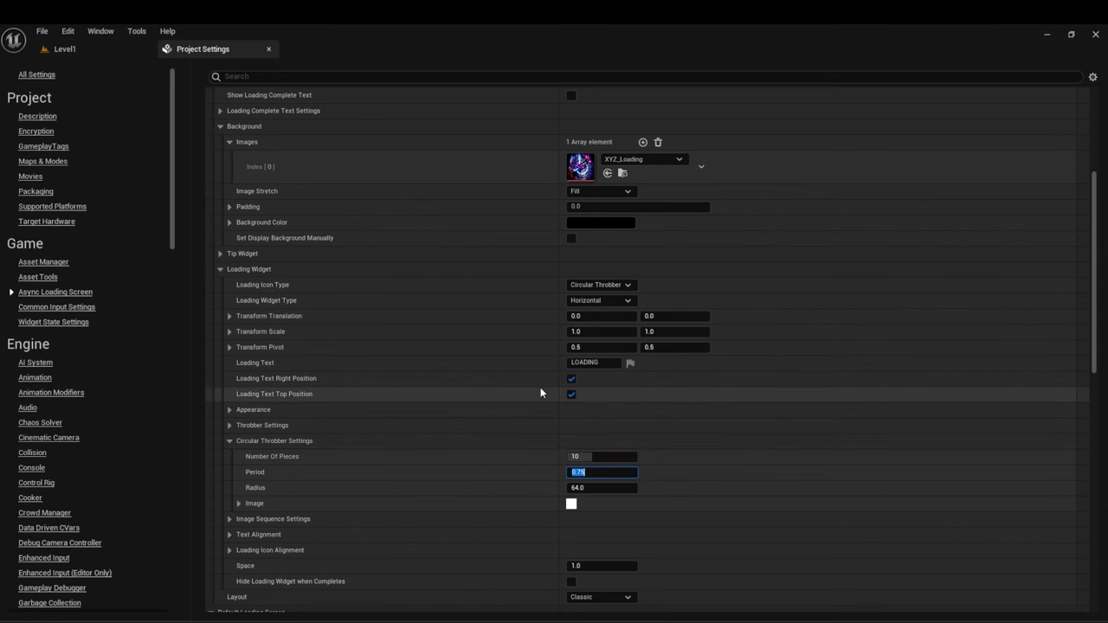
pyautogui.write('2')
pyautogui.press('Tab')
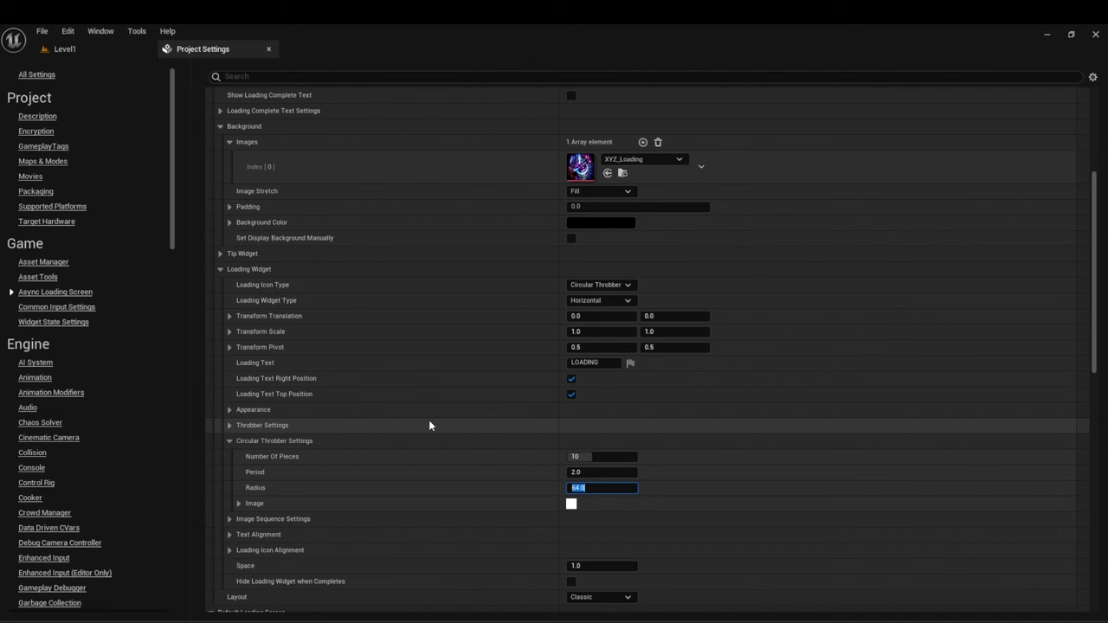
pyautogui.write('124')
pyautogui.press('Return')
pyautogui.write('128')
pyautogui.press('Return')
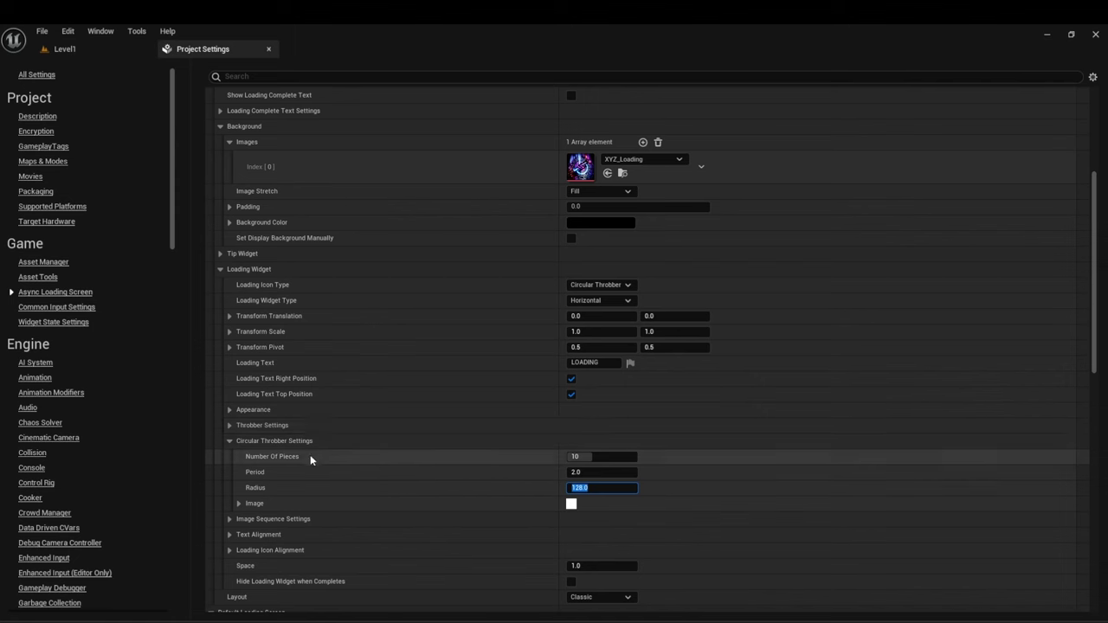
pyautogui.scroll(3, 364, 390)
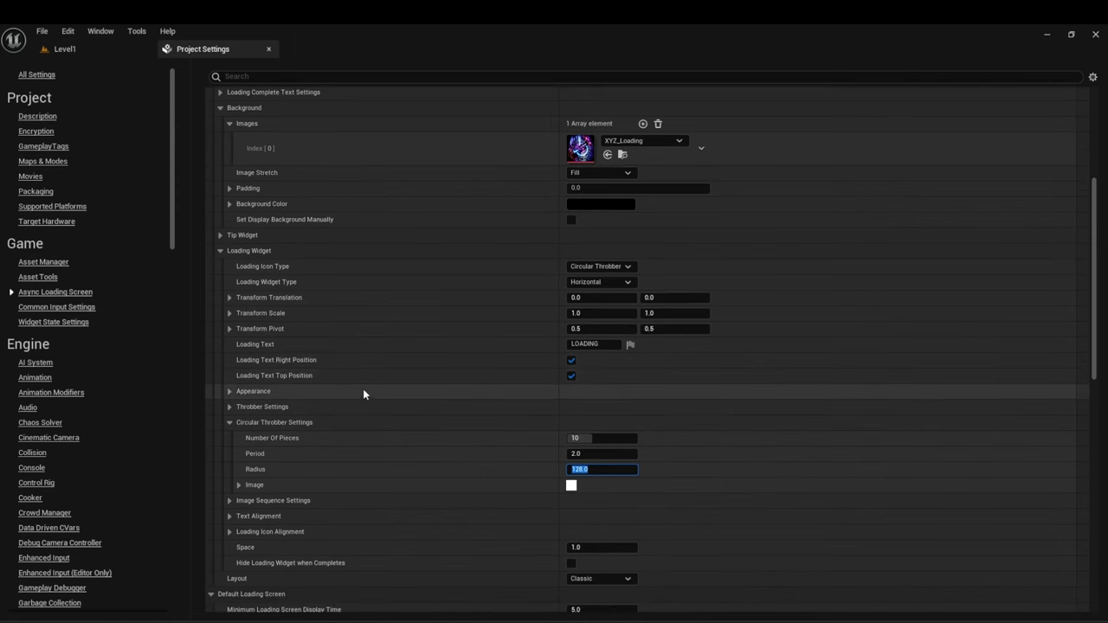
pyautogui.scroll(5, 382, 195)
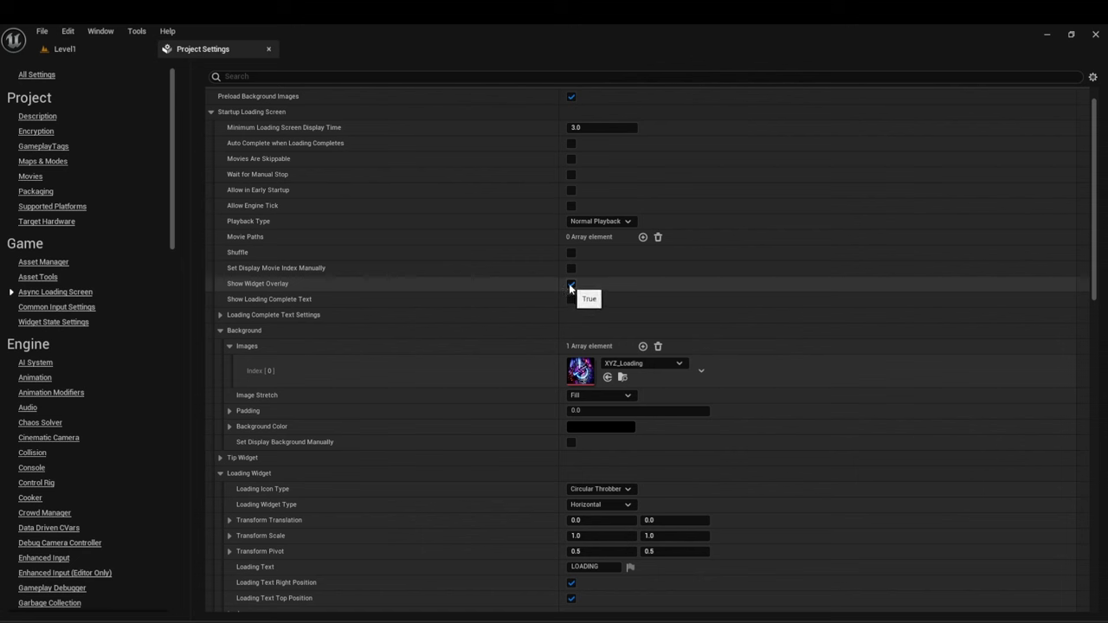
pyautogui.click(220, 473)
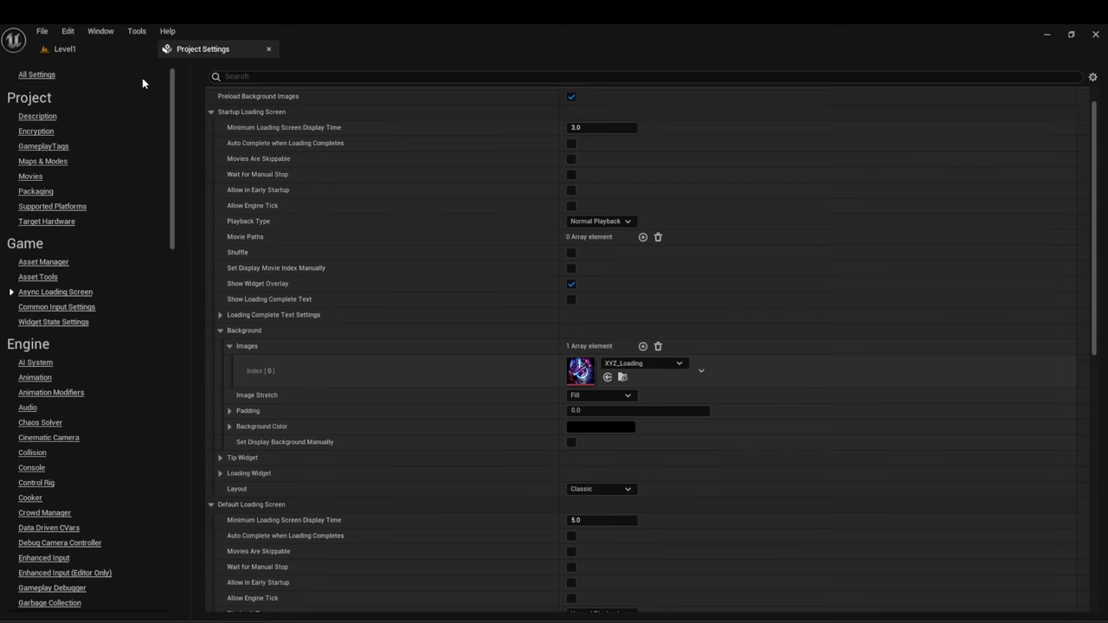
# Step: Launch Level1 as a Standalone Game, walk forward briefly, then close the game window
pyautogui.click(62, 49)
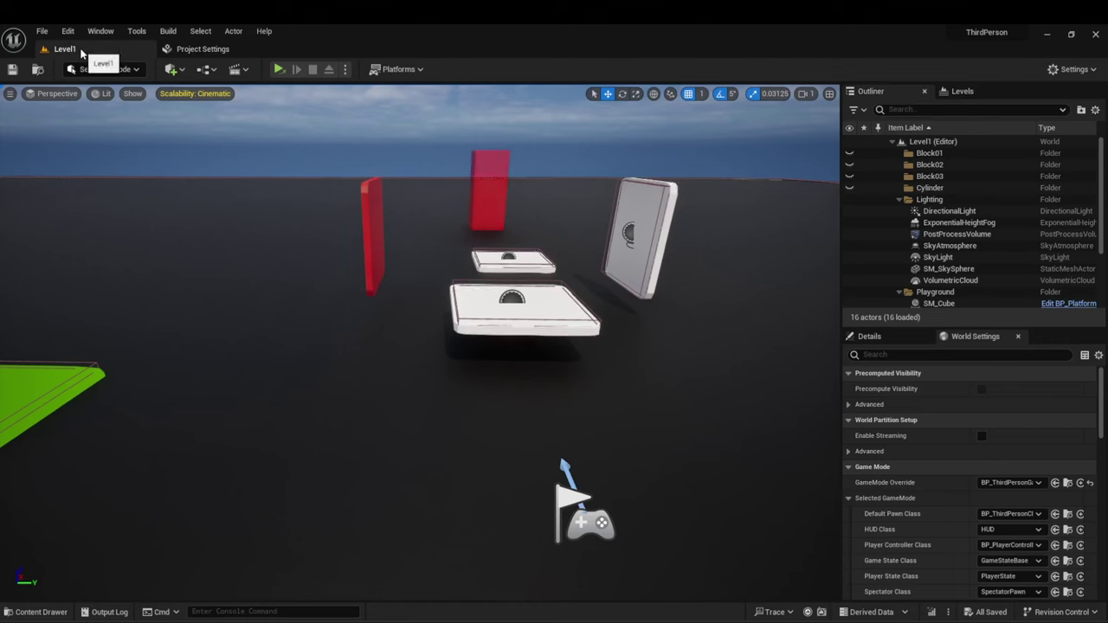
pyautogui.click(344, 69)
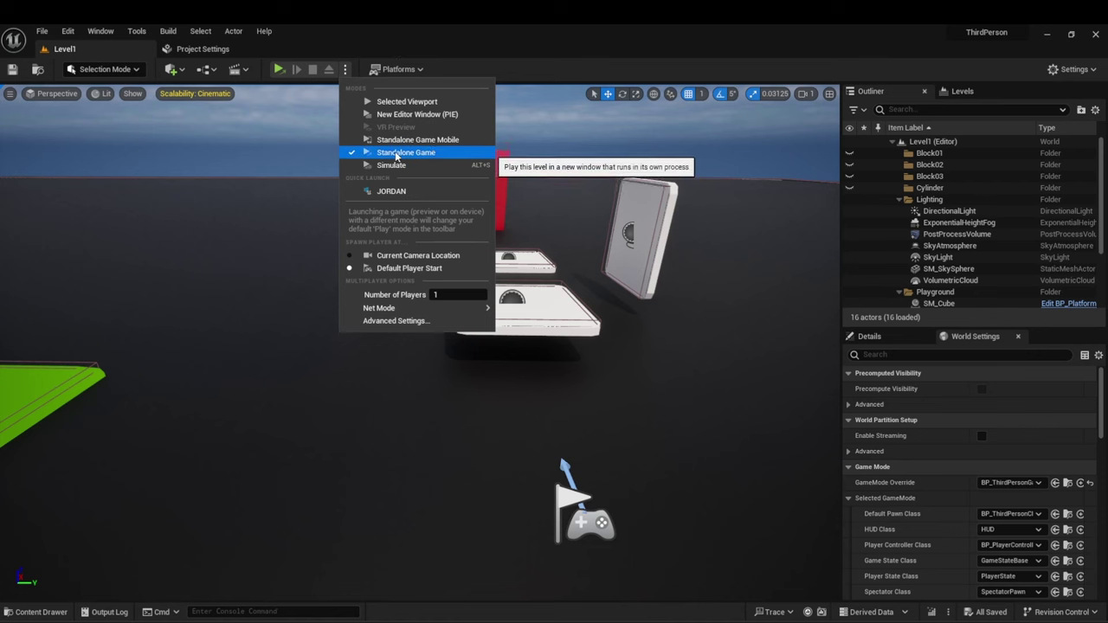
pyautogui.click(429, 155)
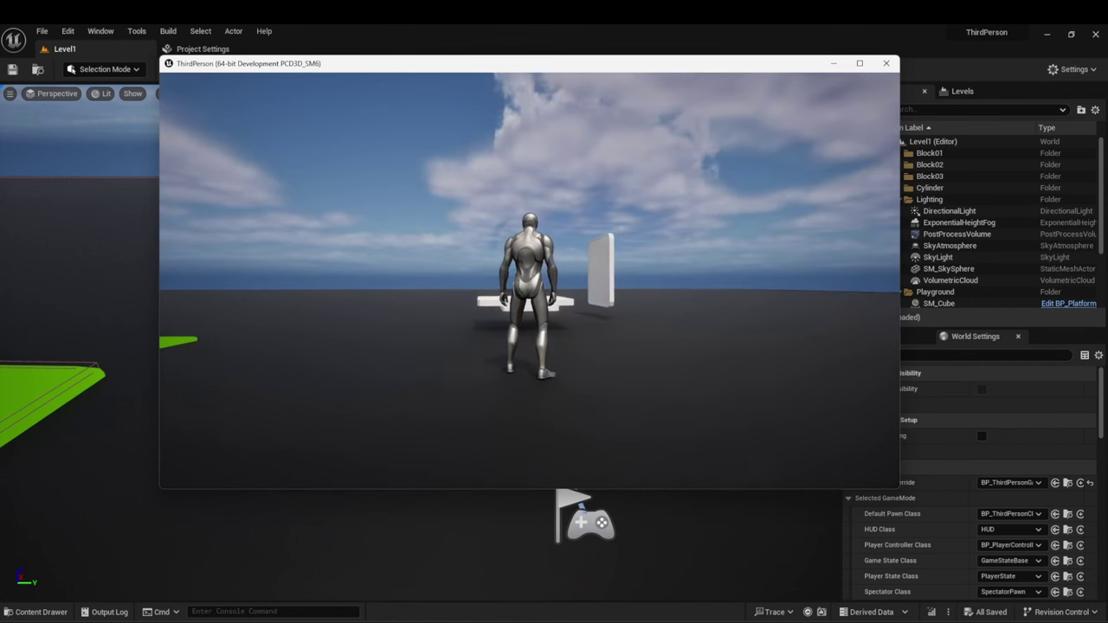
pyautogui.press('w')
pyautogui.hotkey('alt', 'Tab')
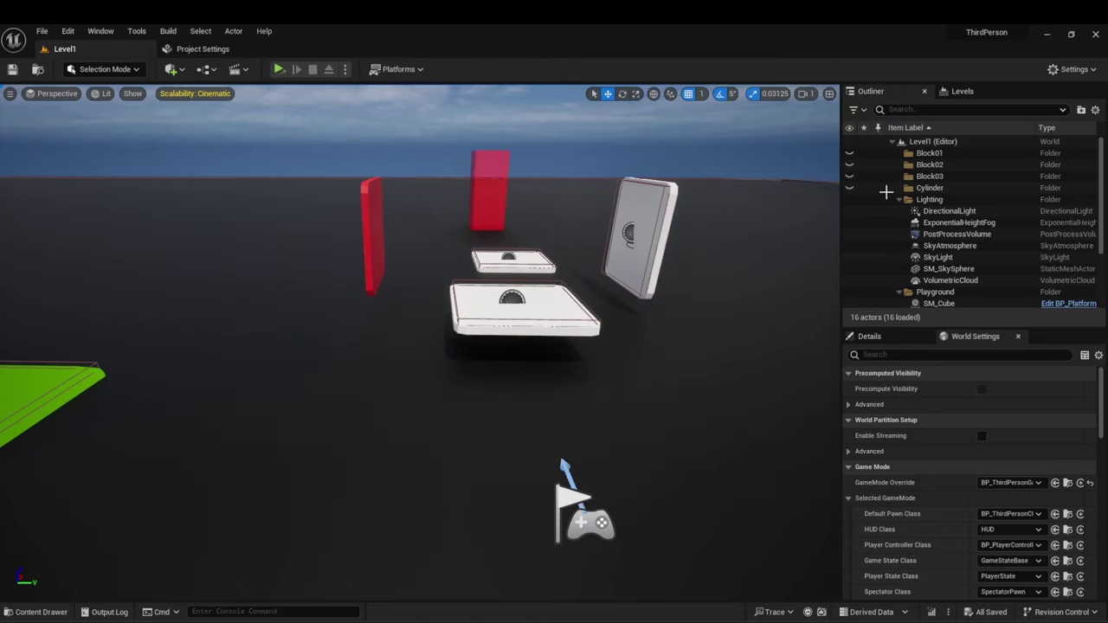
pyautogui.moveTo(787, 611)
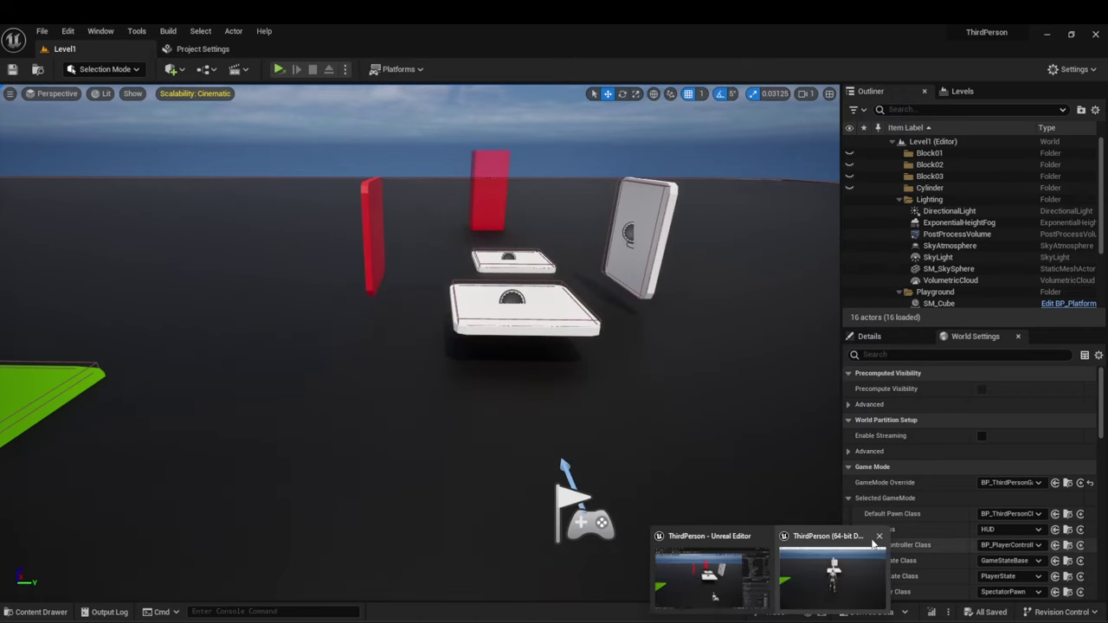
pyautogui.click(879, 536)
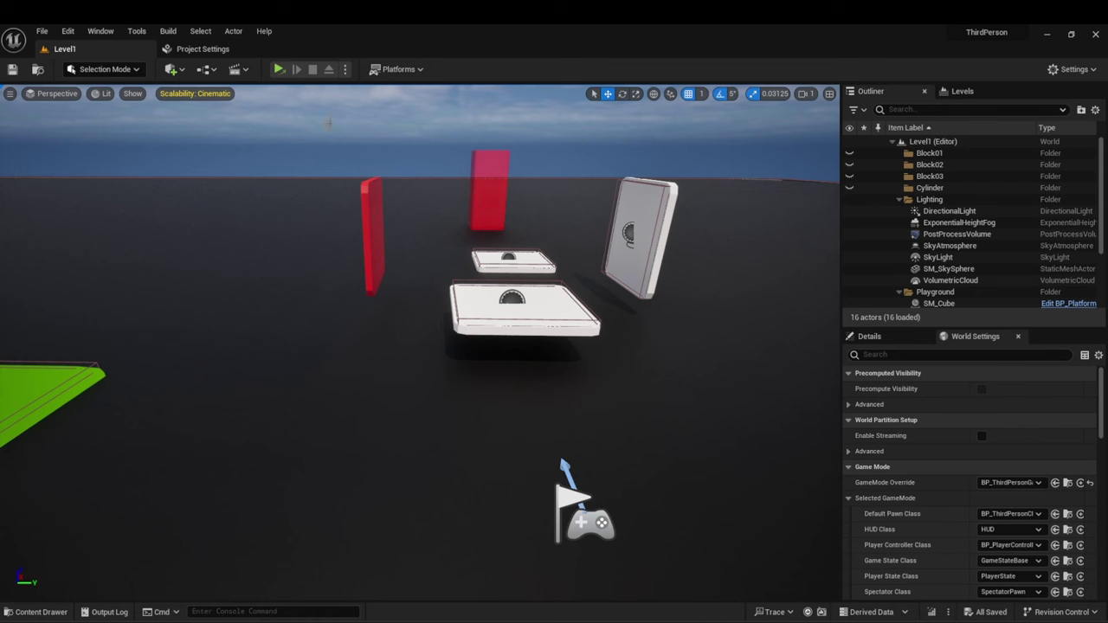
# Step: Back in Project Settings, collapse the Startup Loading Screen section to reveal Default Loading Screen
pyautogui.click(203, 50)
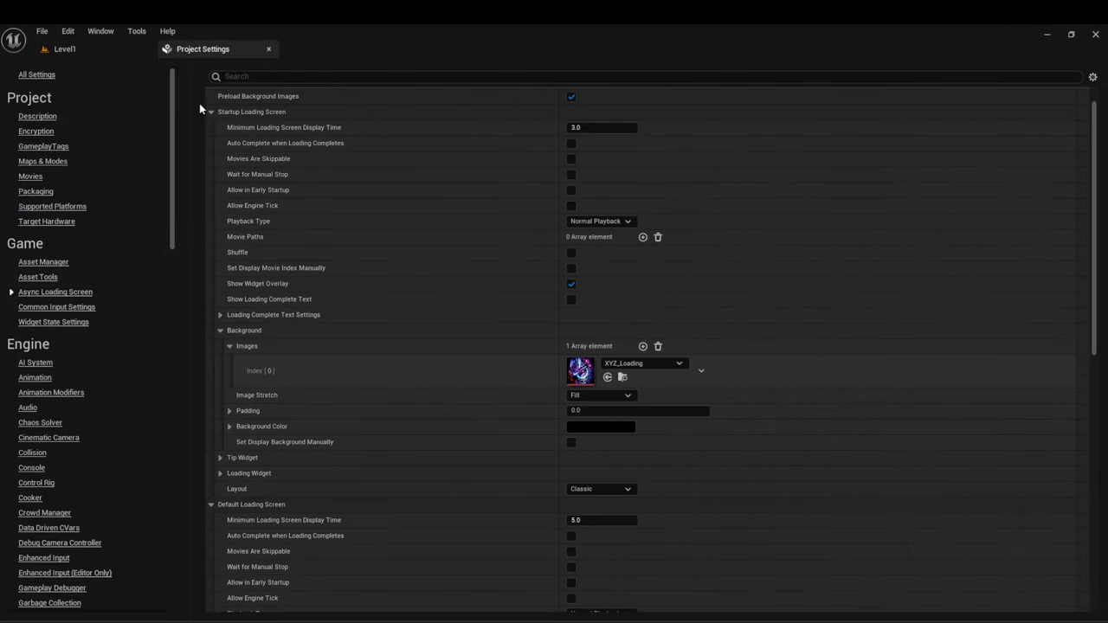
pyautogui.moveTo(240, 101)
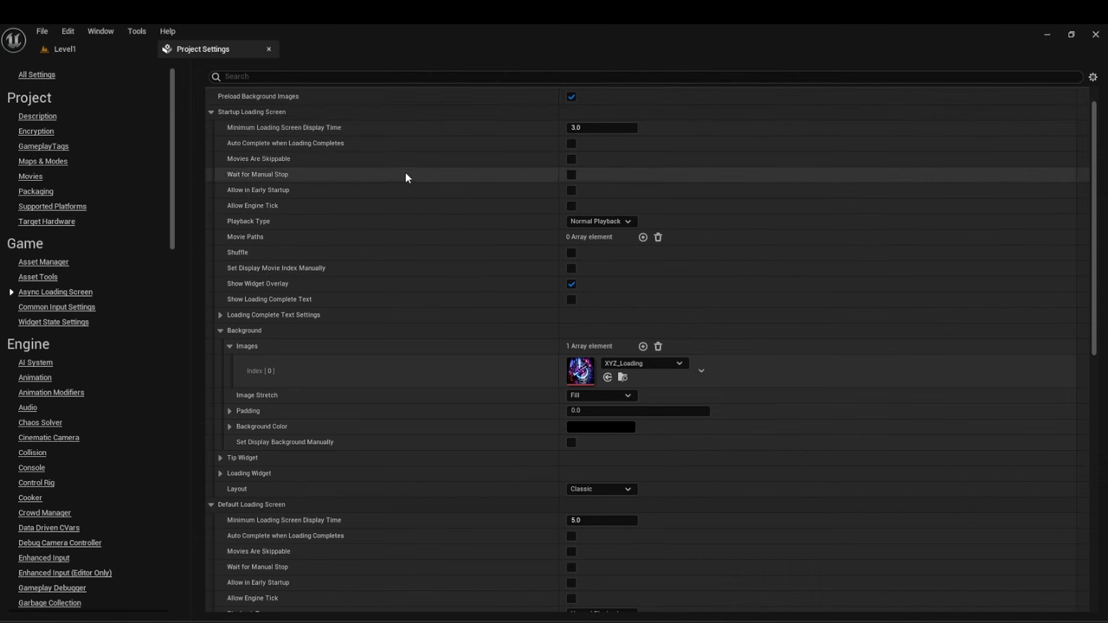
pyautogui.scroll(2, 335, 271)
pyautogui.click(212, 148)
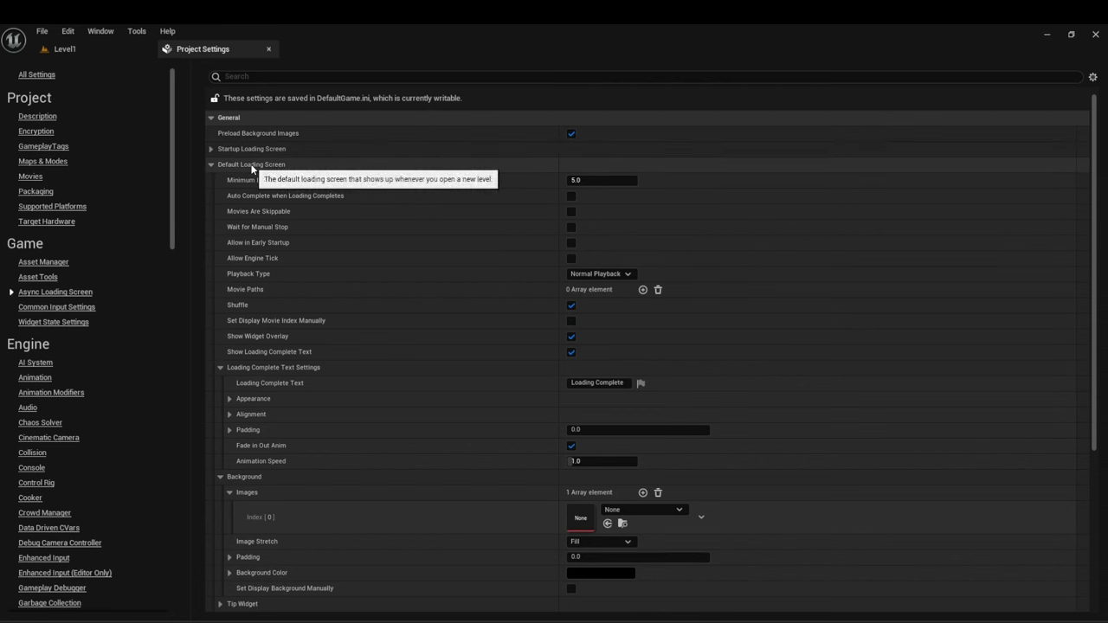
# Step: Set the default screen's Index[0] background image to XYZ_Loading, found by searching 'xyz'
pyautogui.scroll(-2, 652, 484)
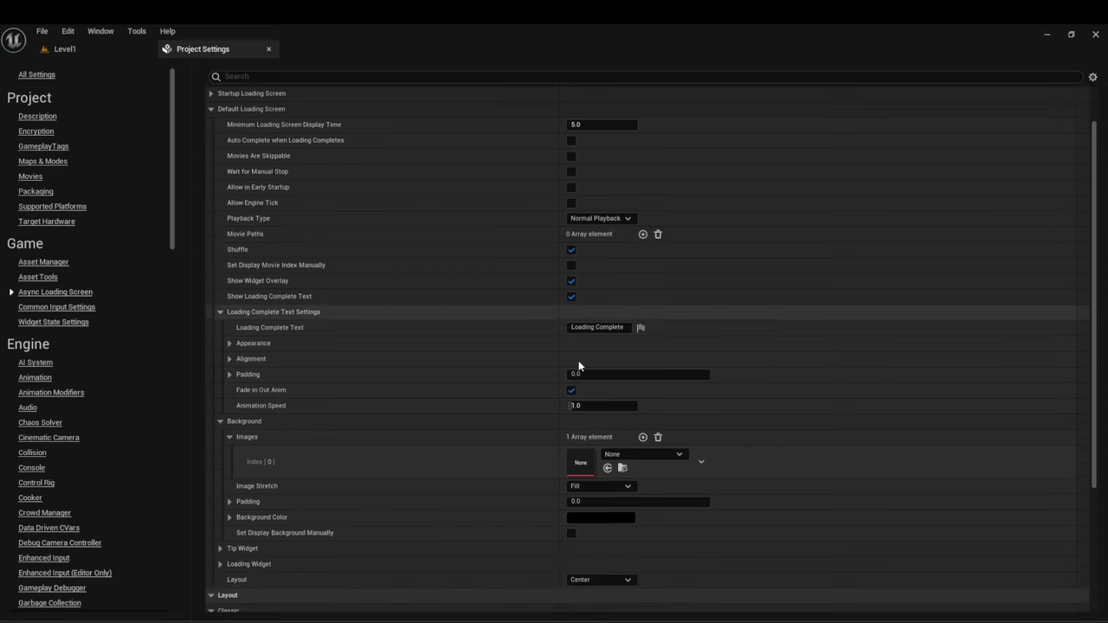
pyautogui.click(639, 454)
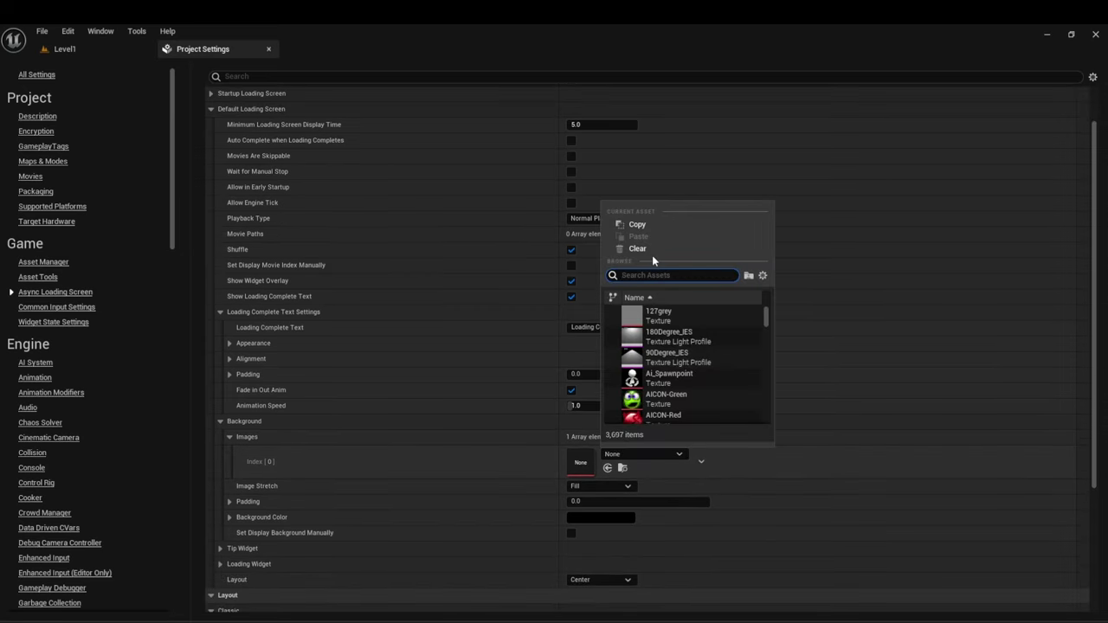
pyautogui.write('xyz')
pyautogui.click(639, 317)
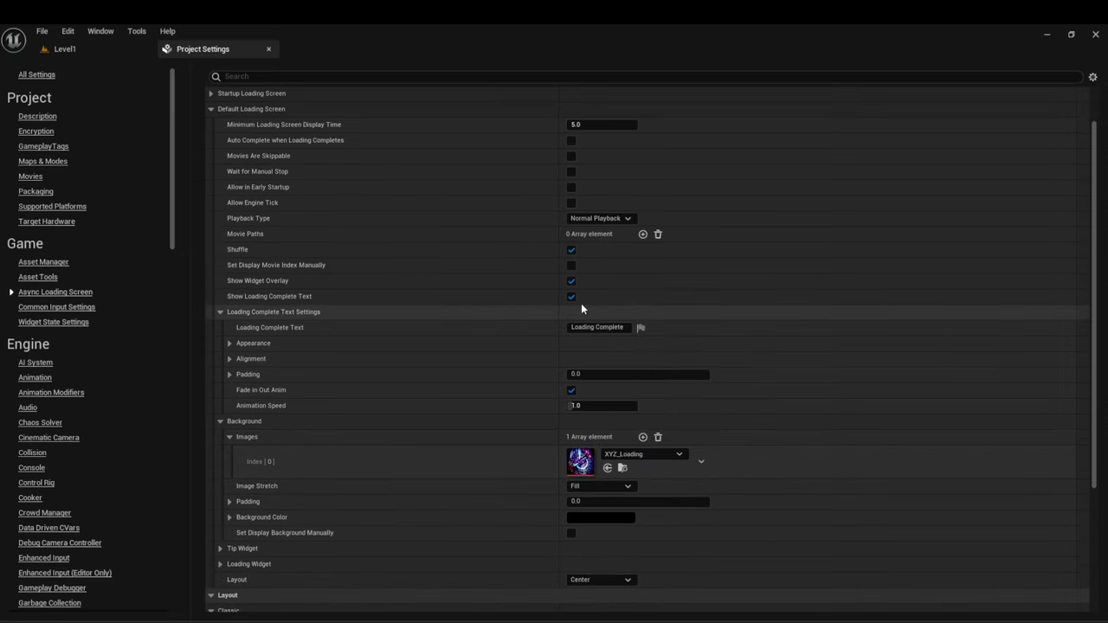
# Step: Keep Image Stretch on Fill and check the minimum loading screen display time
pyautogui.scroll(-1, 441, 304)
pyautogui.click(597, 449)
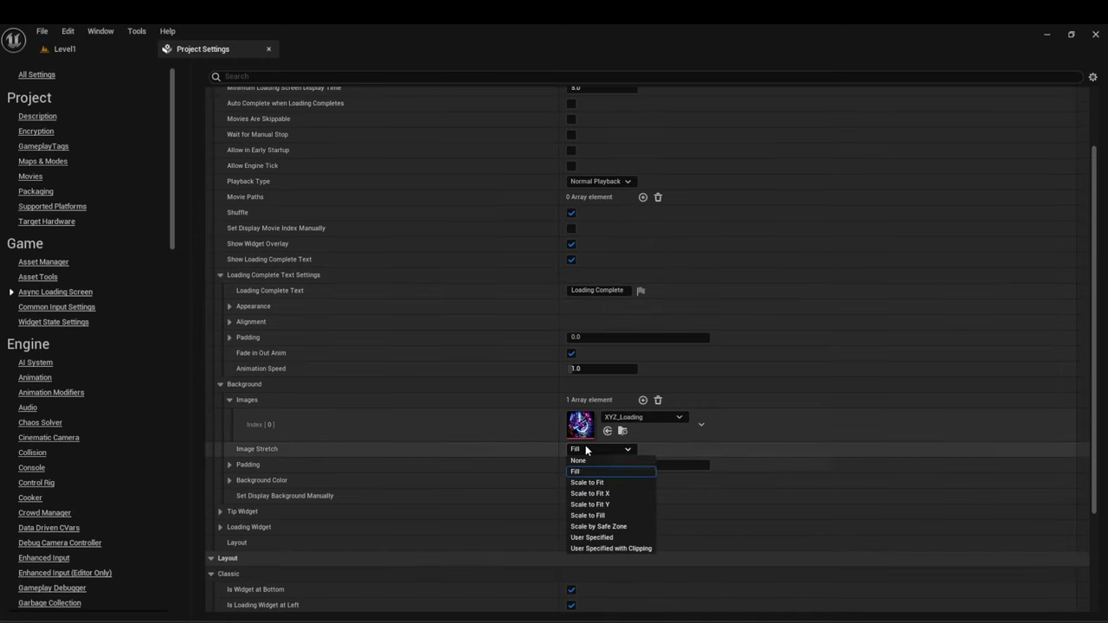
pyautogui.click(594, 468)
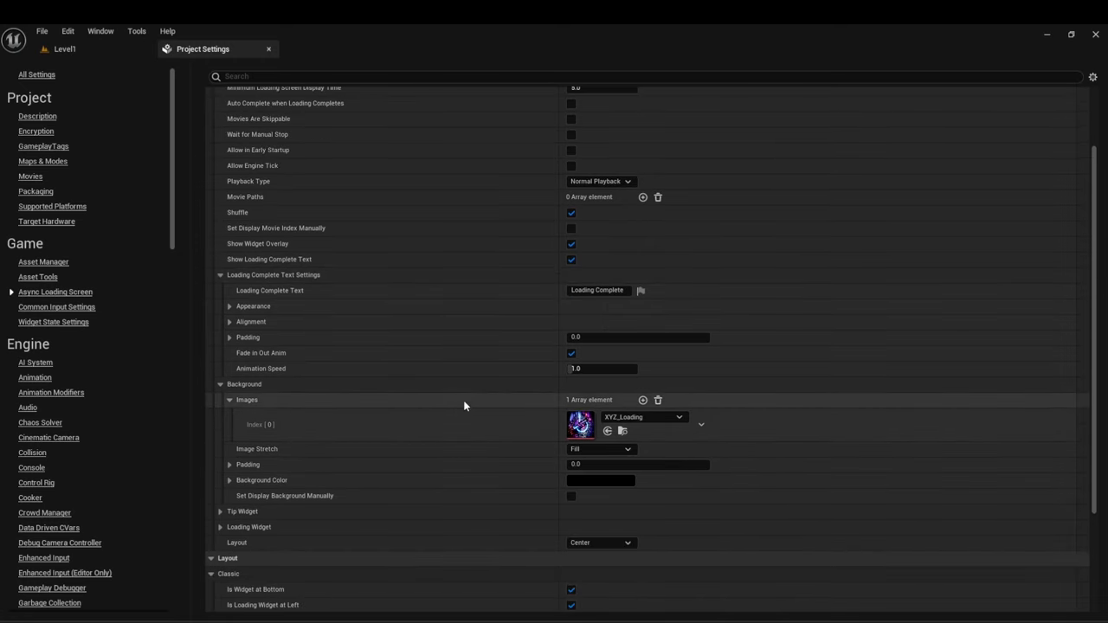
pyautogui.scroll(3, 472, 400)
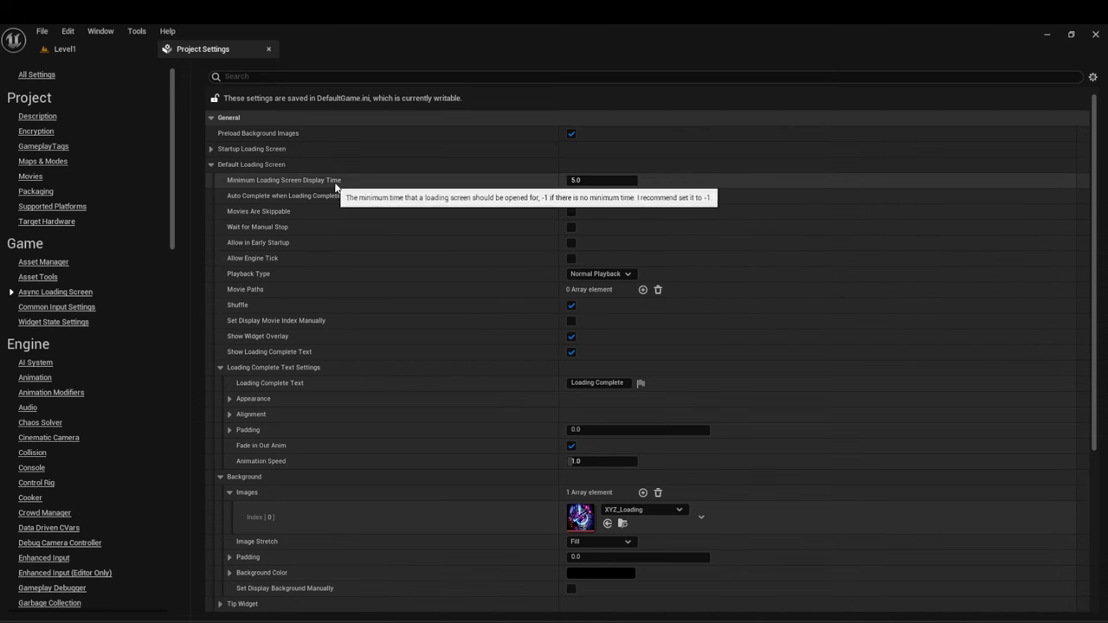
pyautogui.click(577, 180)
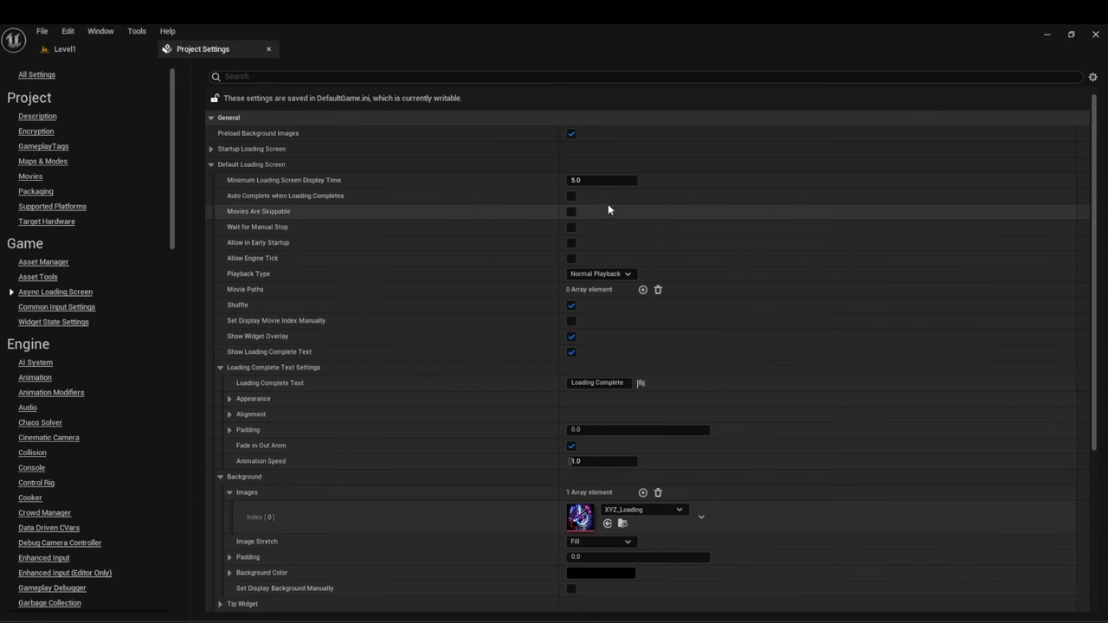
pyautogui.scroll(-3, 606, 212)
pyautogui.scroll(-5, 540, 206)
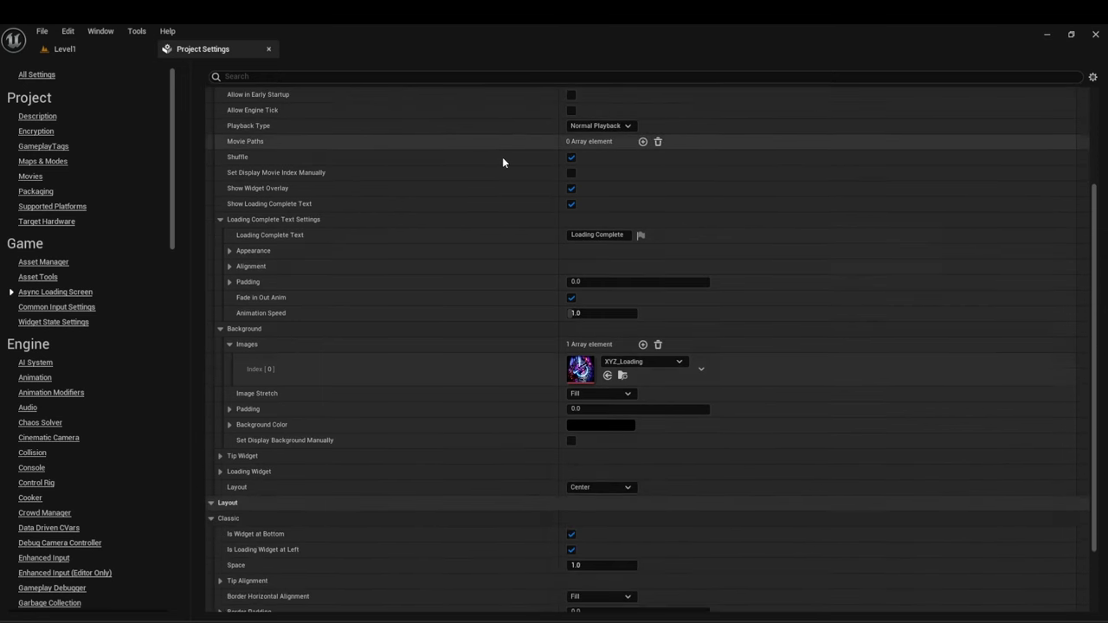
# Step: Expand the default screen's Loading Widget and look over its settings
pyautogui.click(221, 472)
pyautogui.scroll(-3, 388, 387)
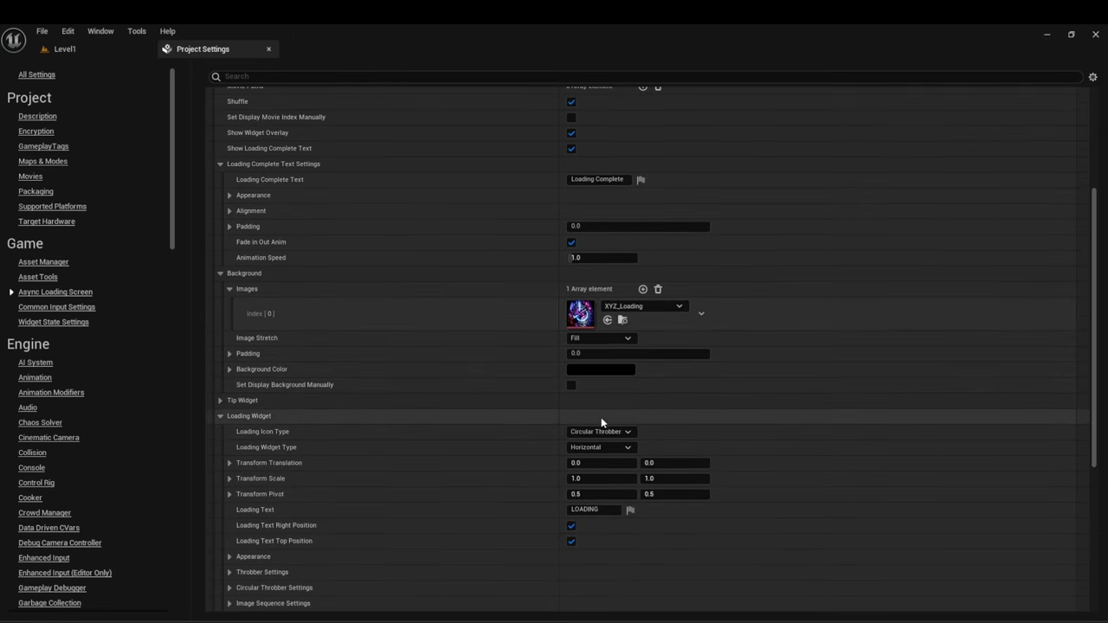
pyautogui.scroll(3, 449, 381)
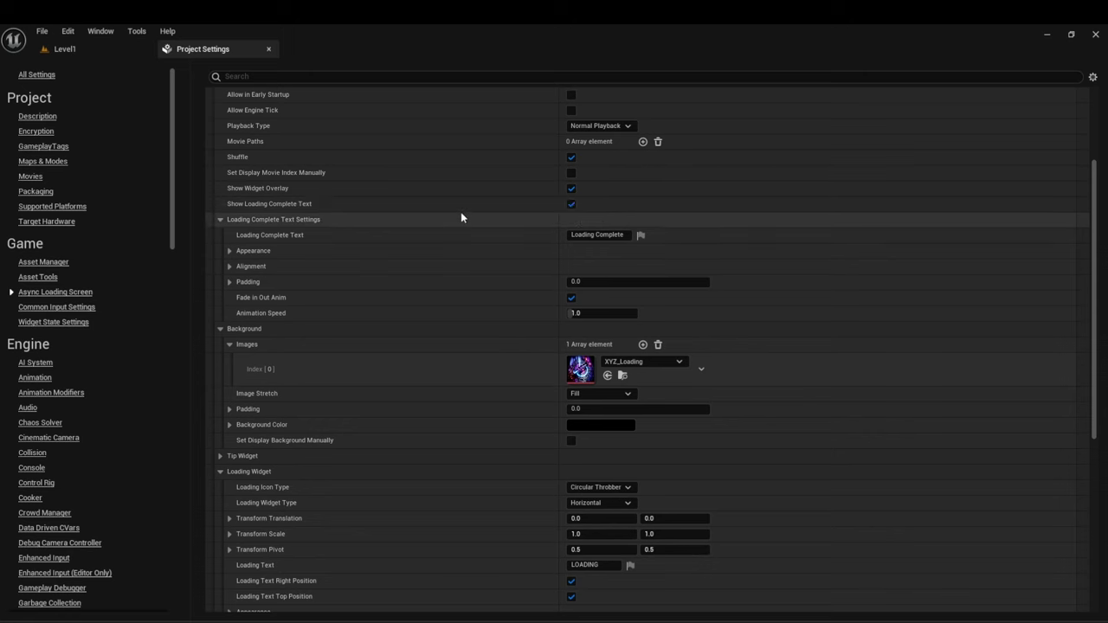
pyautogui.scroll(-1, 433, 216)
pyautogui.scroll(-5, 450, 231)
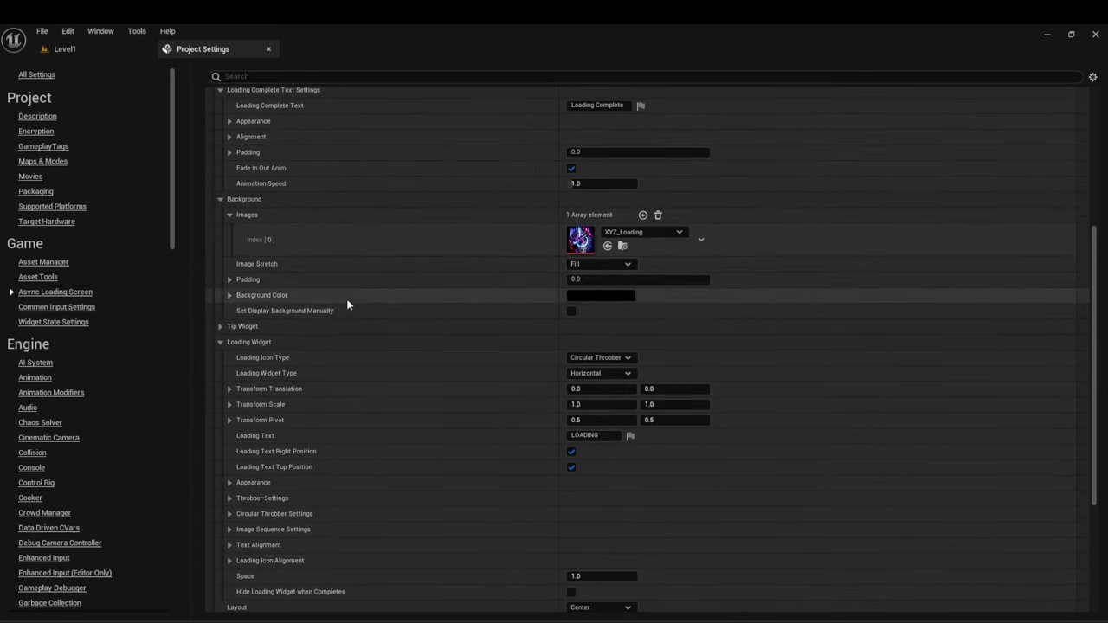
pyautogui.scroll(-1, 381, 330)
pyautogui.scroll(-1, 447, 333)
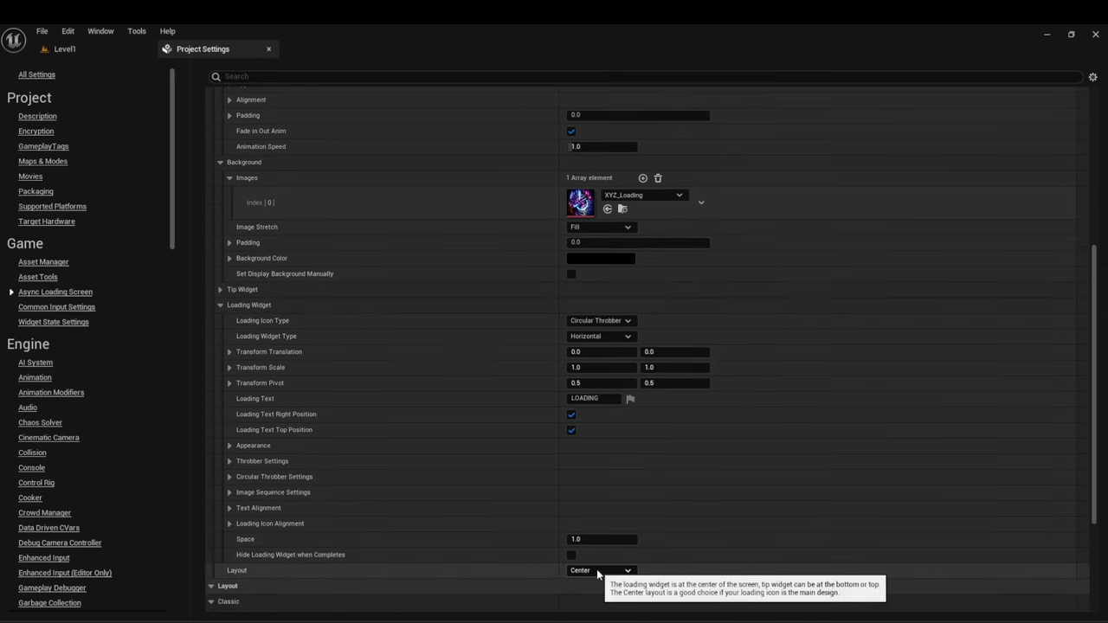
pyautogui.scroll(2, 418, 215)
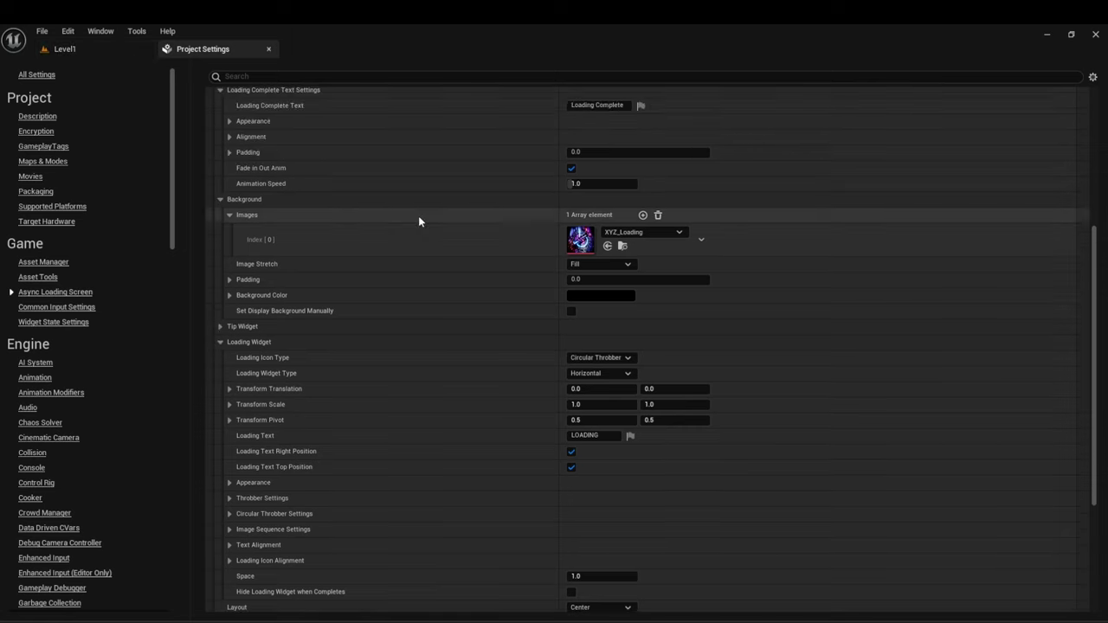
pyautogui.scroll(1, 596, 276)
pyautogui.scroll(-3, 596, 275)
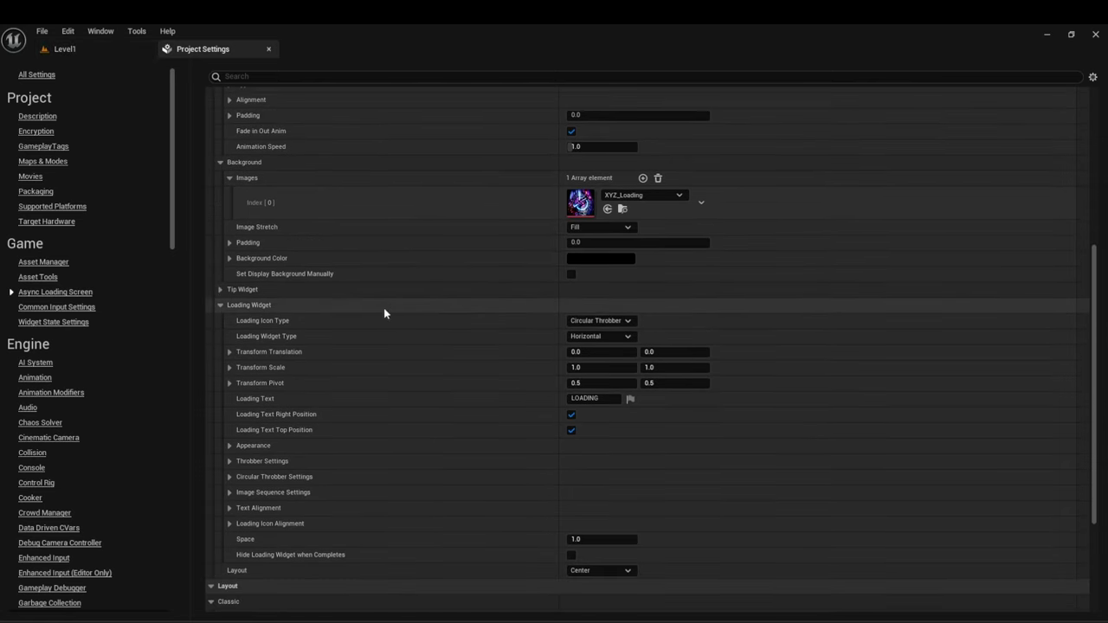
# Step: Expand Transform translation, loading text appearance and Loading Icon Alignment, scrolling down to Layout
pyautogui.click(229, 352)
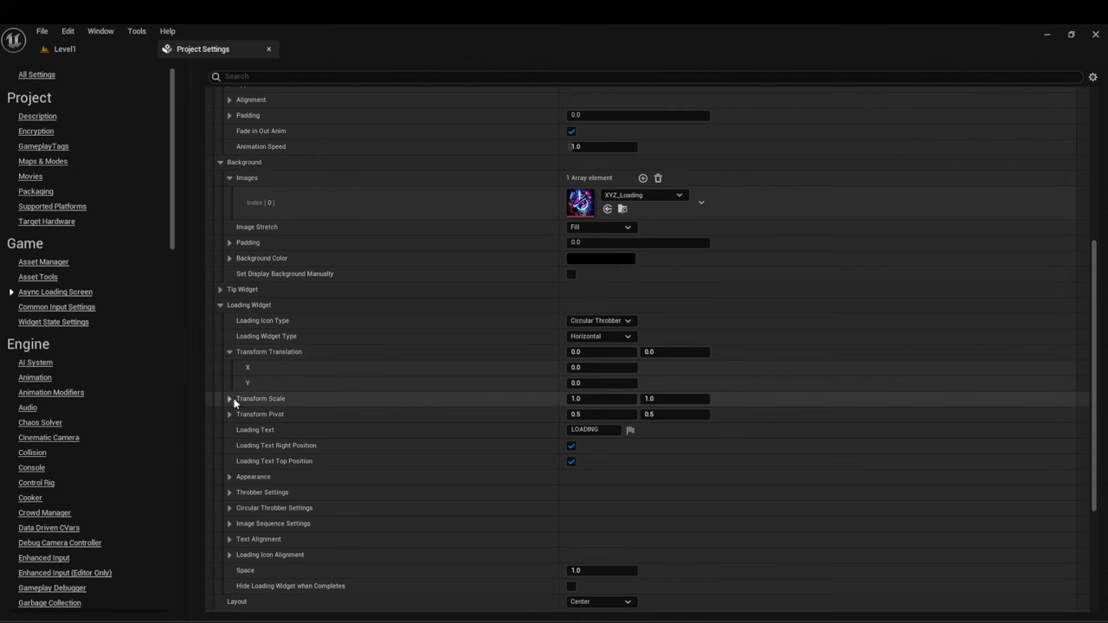
pyautogui.scroll(-2, 228, 415)
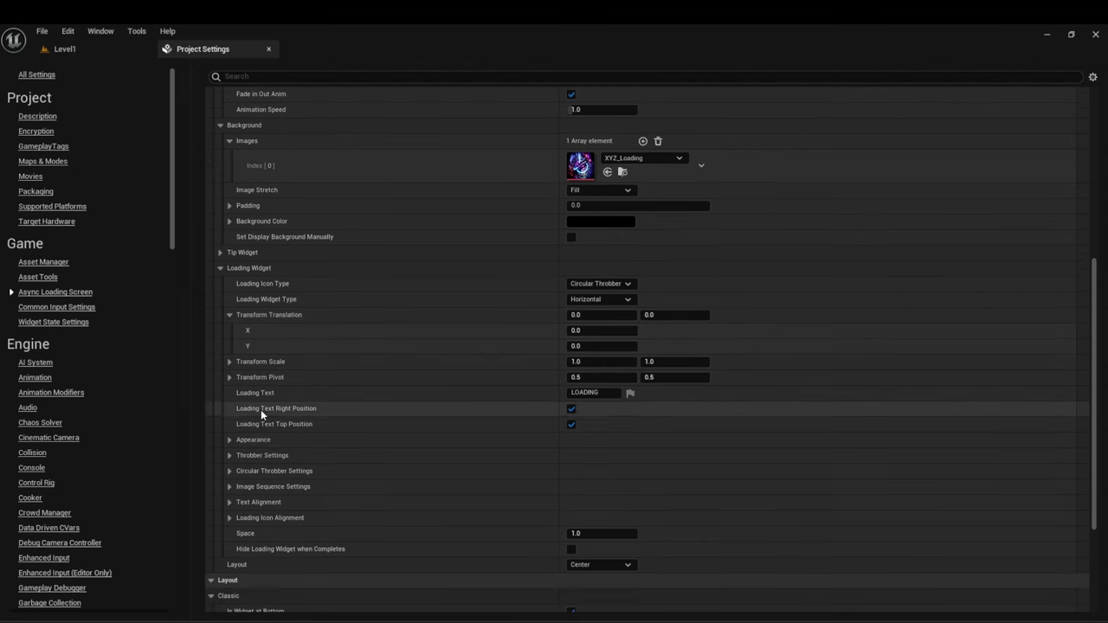
pyautogui.click(225, 439)
pyautogui.scroll(-2, 243, 415)
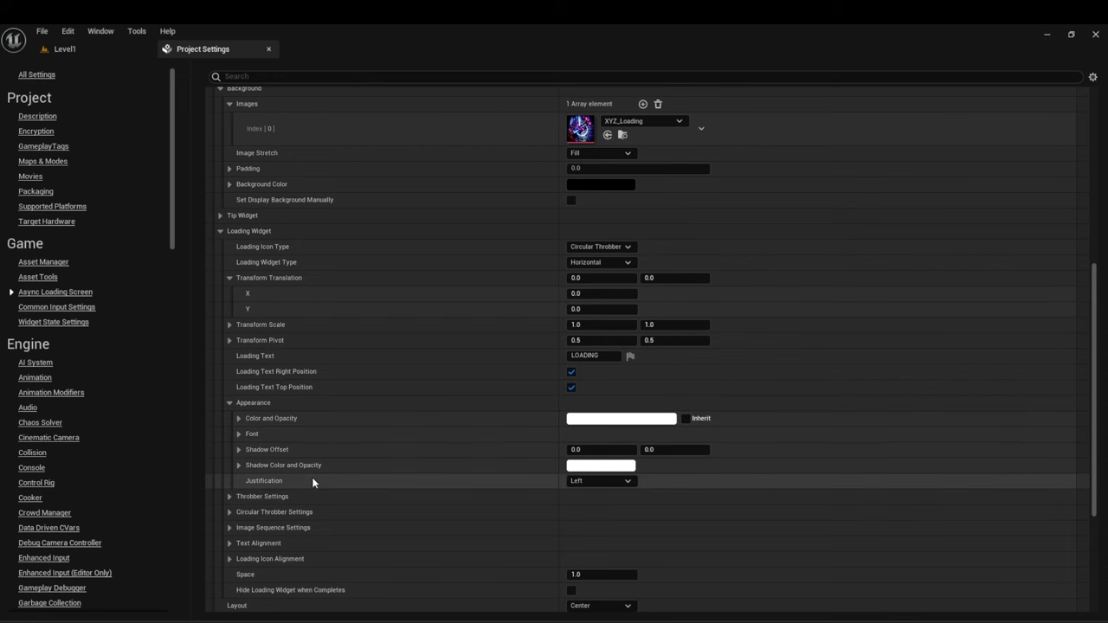
pyautogui.scroll(-1, 326, 433)
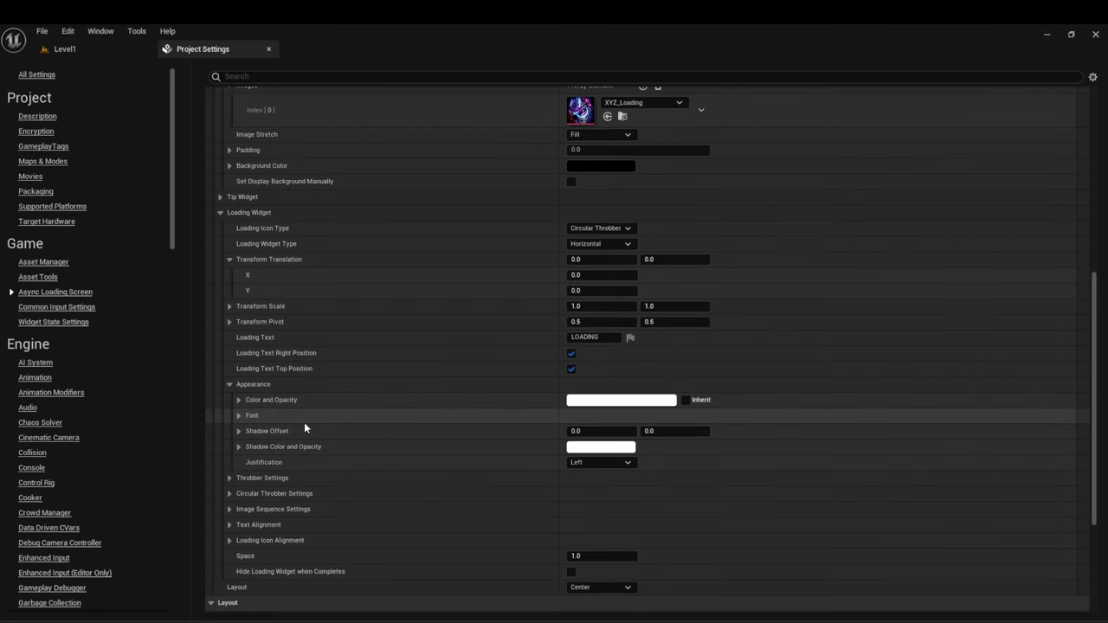
pyautogui.click(230, 541)
pyautogui.scroll(-3, 286, 467)
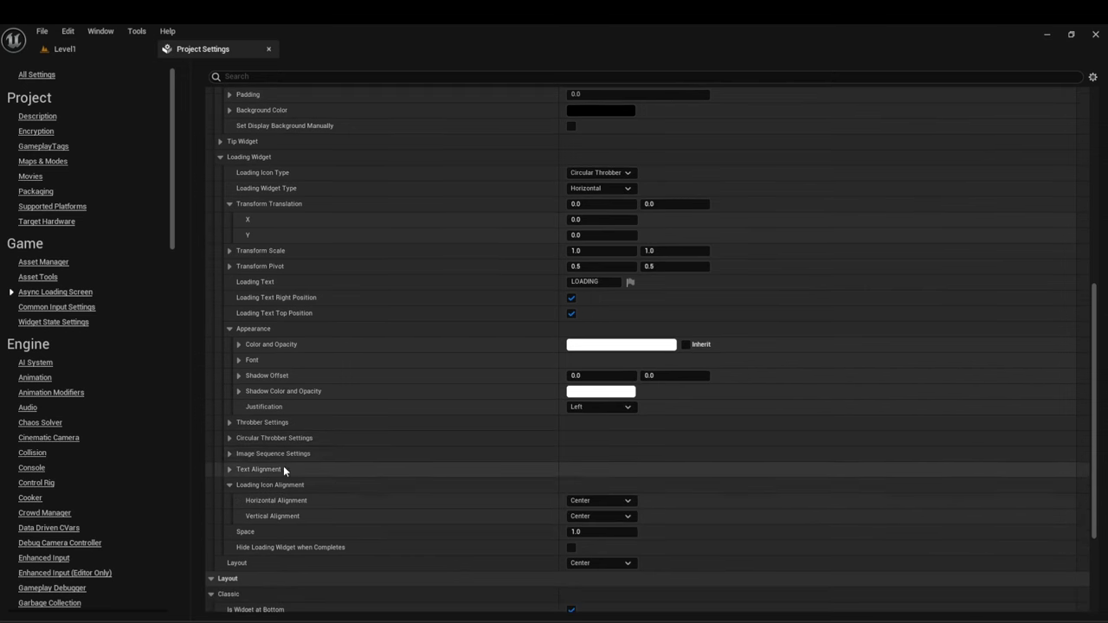
pyautogui.scroll(-2, 346, 476)
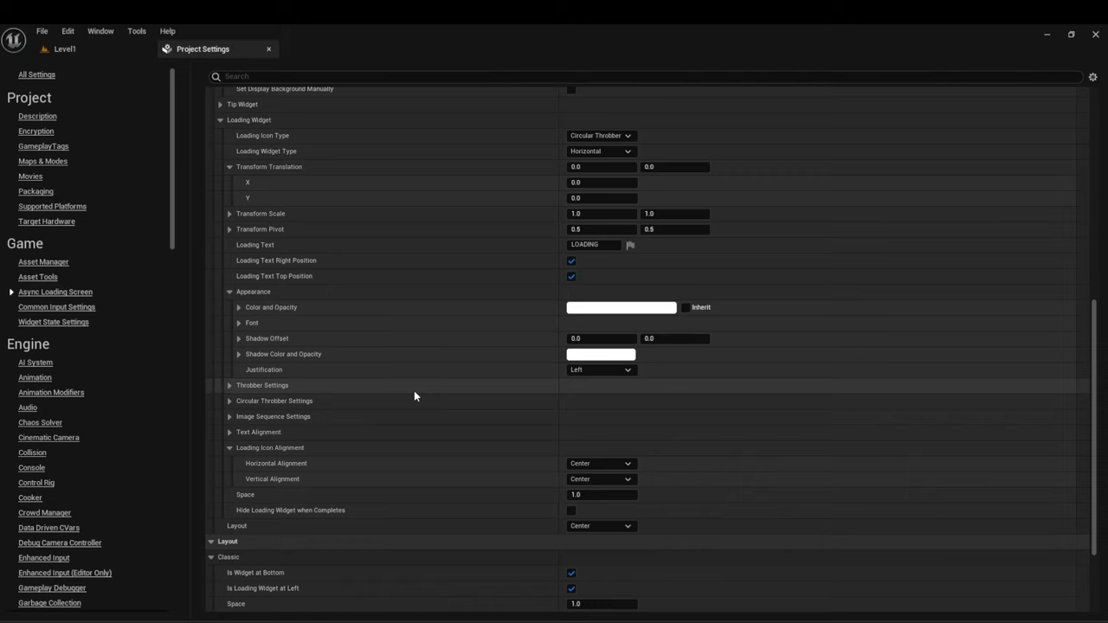
pyautogui.scroll(-6, 414, 391)
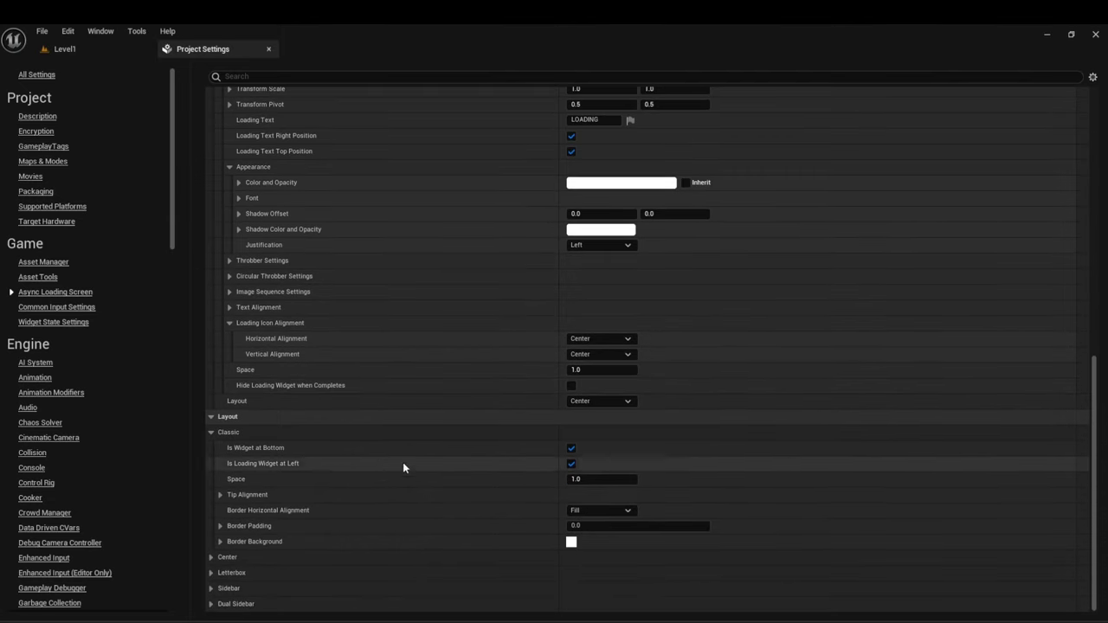
# Step: Collapse Classic layout and expand Center's Border Background, Tip Alignment and Border Padding, then return to Level1
pyautogui.click(210, 433)
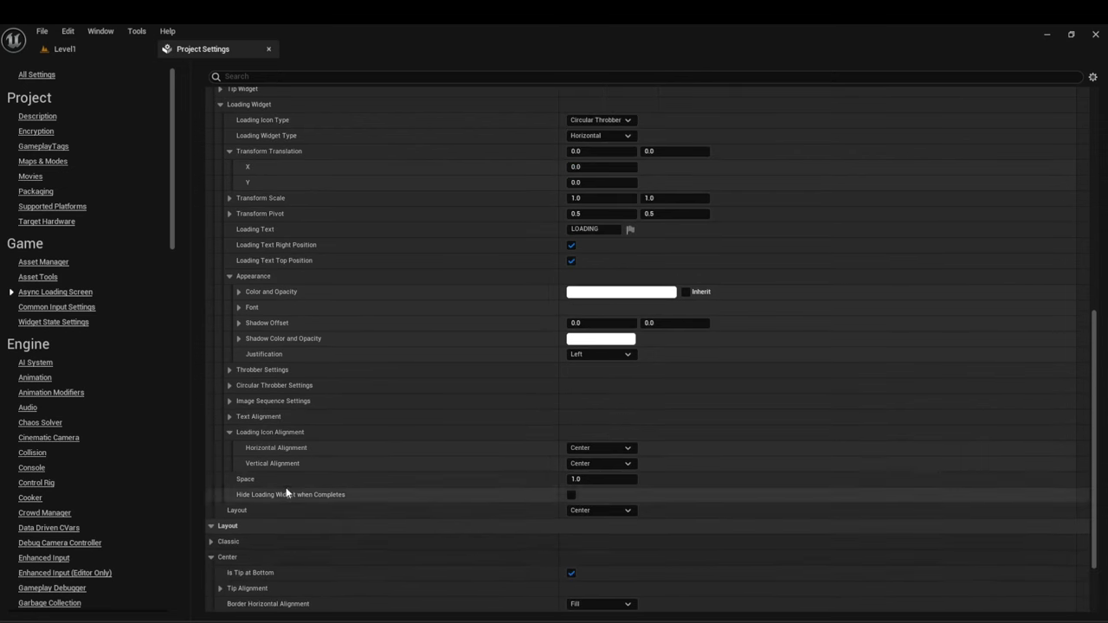
pyautogui.click(207, 555)
pyautogui.scroll(-2, 299, 472)
pyautogui.click(220, 558)
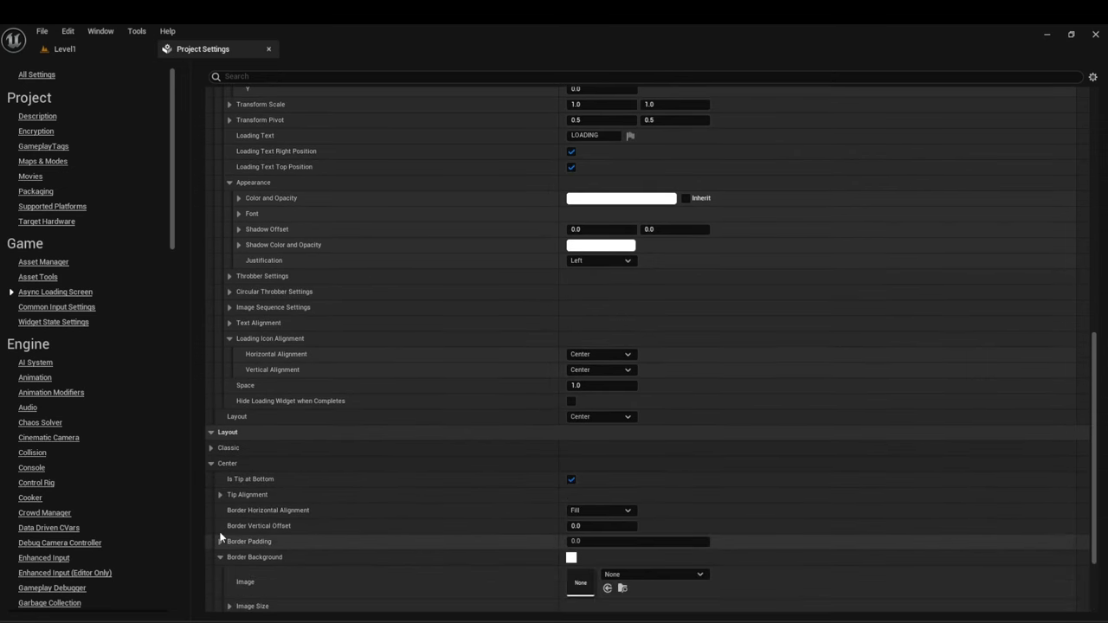
pyautogui.click(220, 494)
pyautogui.scroll(-2, 286, 481)
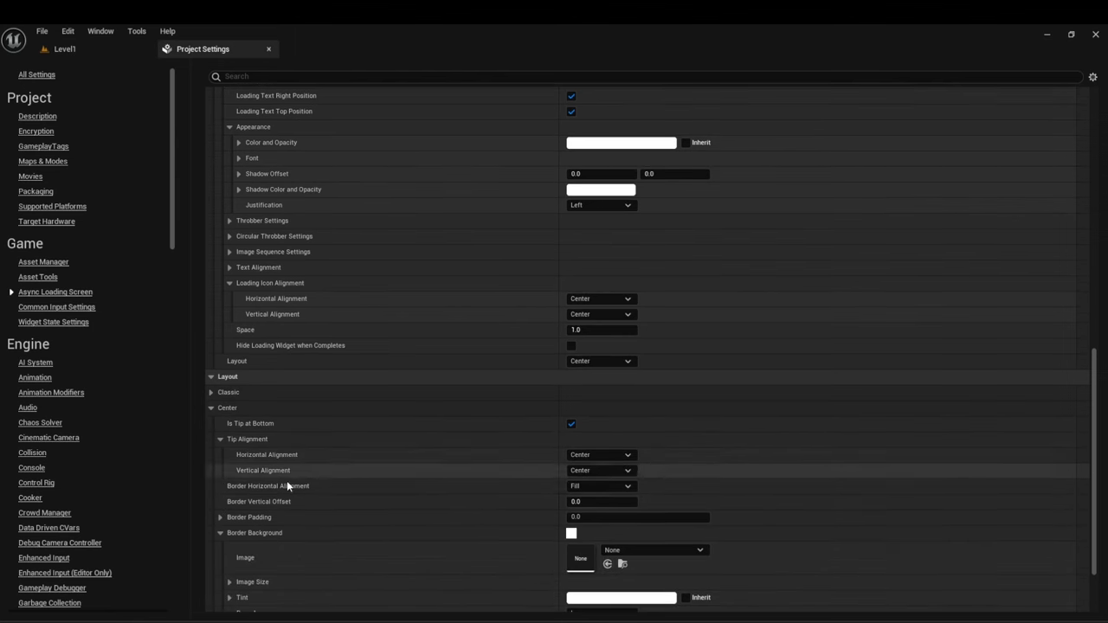
pyautogui.click(219, 517)
pyautogui.scroll(-4, 264, 463)
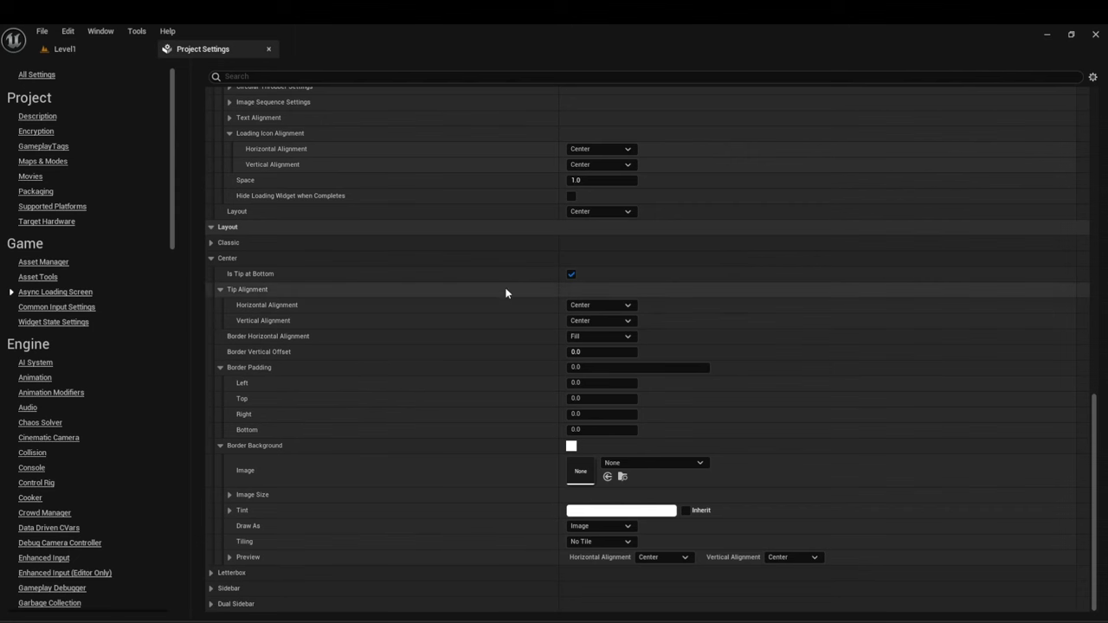
pyautogui.scroll(1, 688, 337)
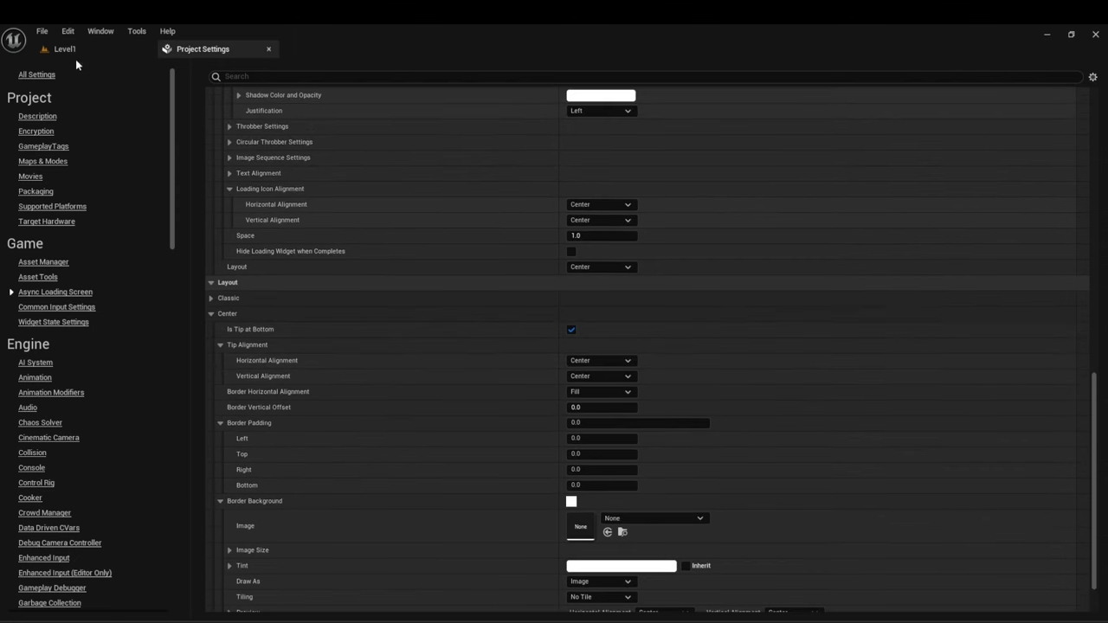
pyautogui.click(117, 48)
# Step: Open the MainMenu map, run it as Standalone Game, and load Level 1 and Level 3
pyautogui.click(39, 612)
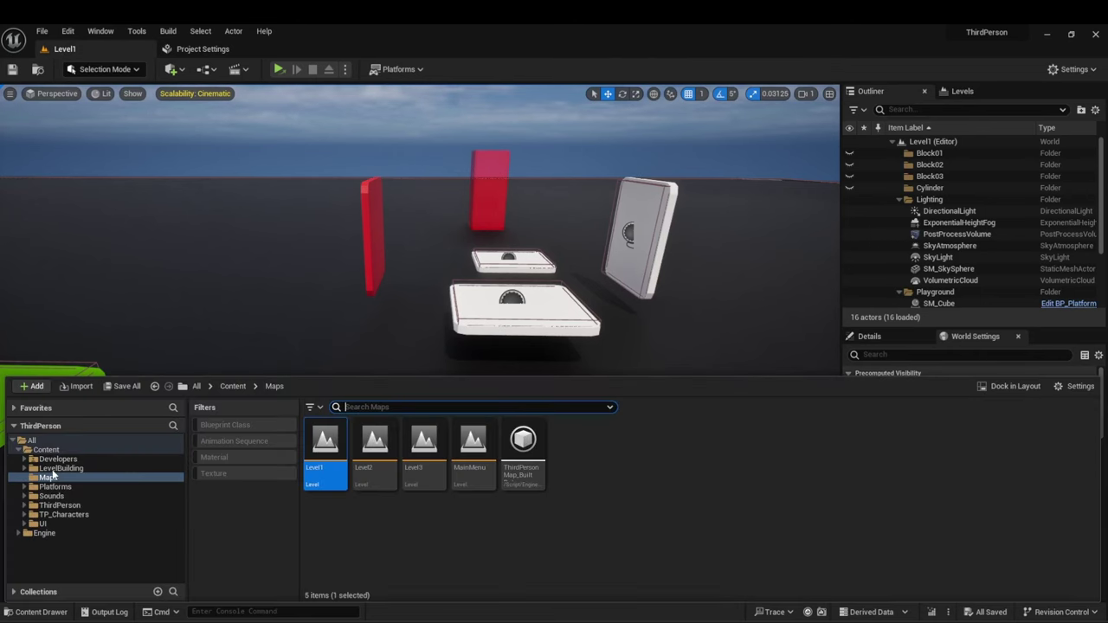
pyautogui.doubleClick(485, 442)
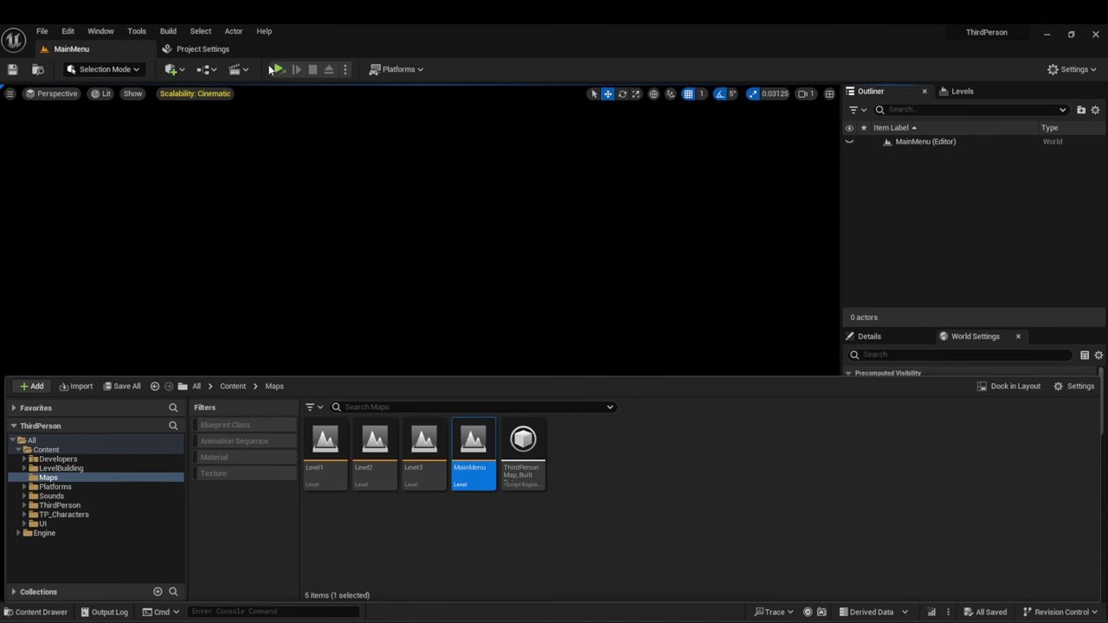
pyautogui.click(344, 69)
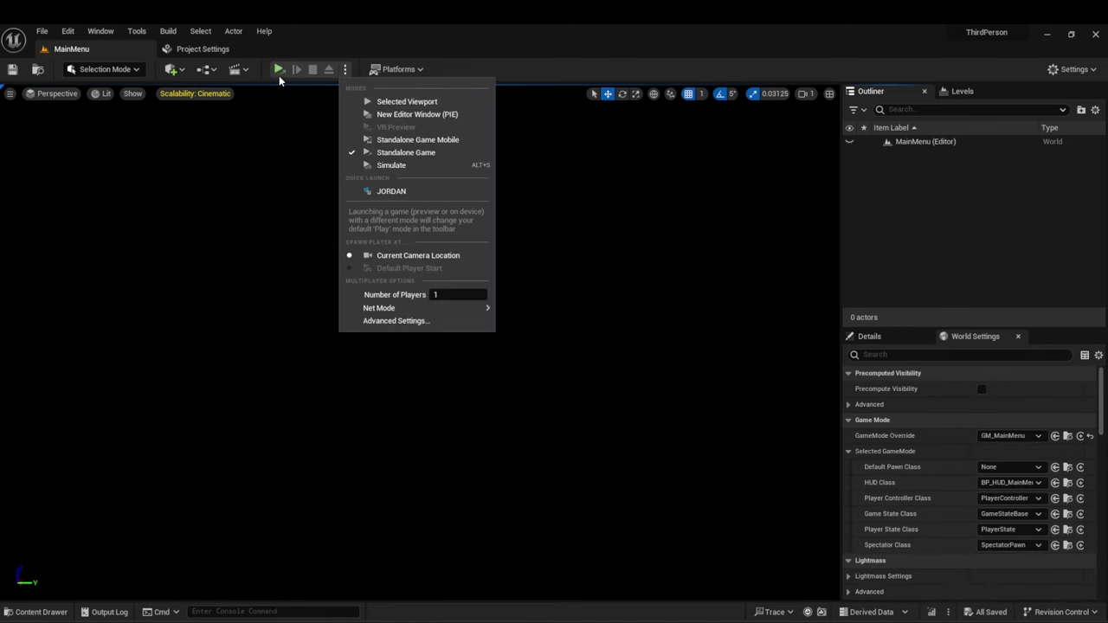
pyautogui.click(278, 71)
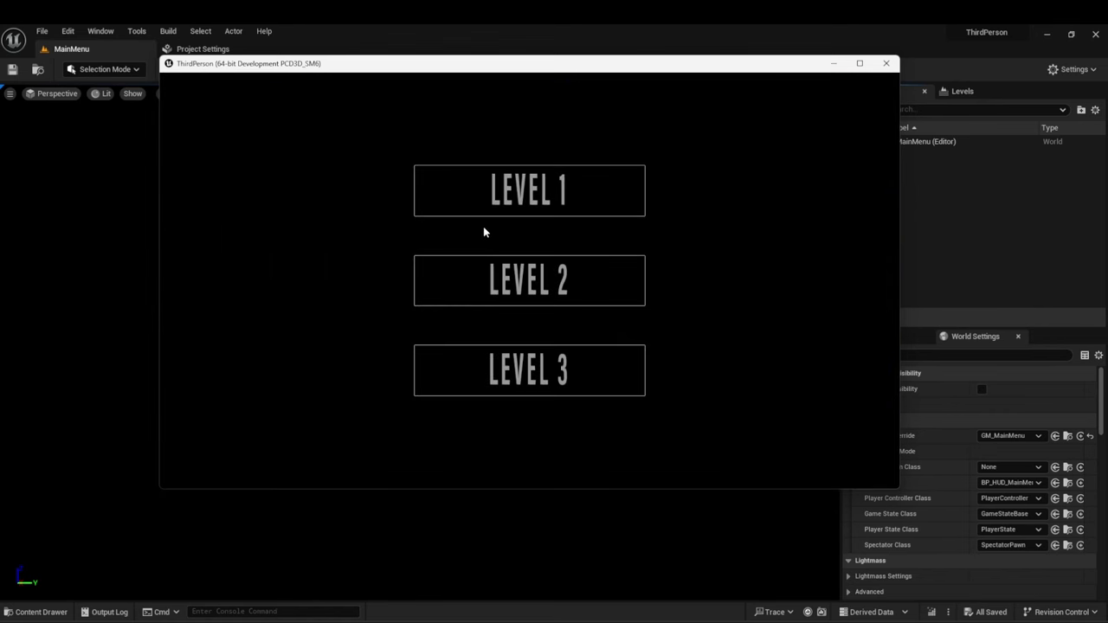
pyautogui.click(528, 199)
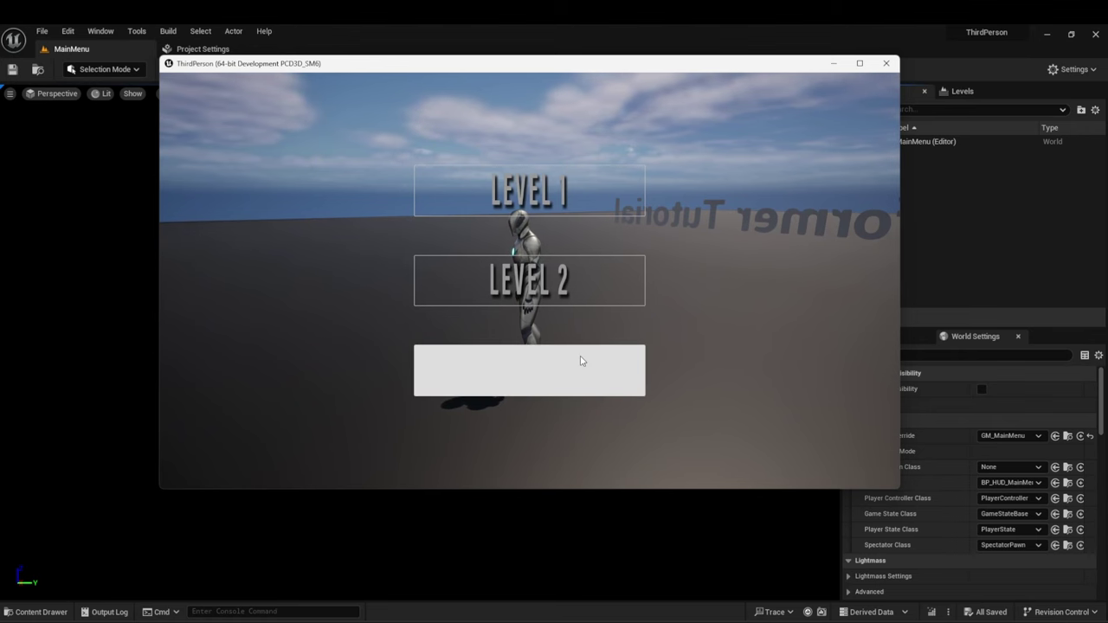
pyautogui.click(578, 357)
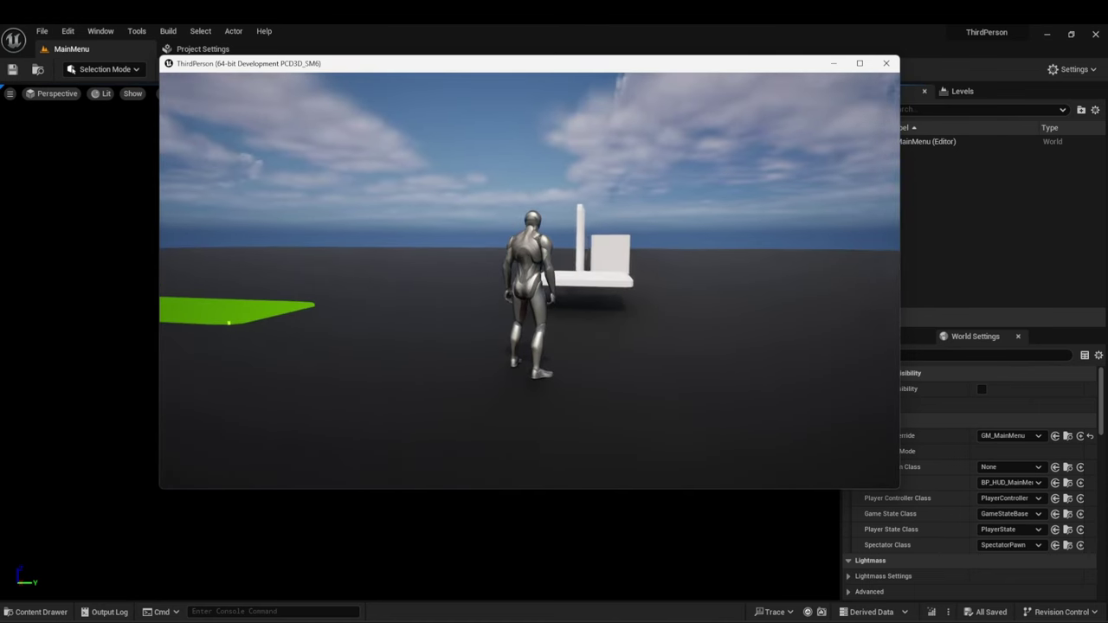
pyautogui.press('Escape')
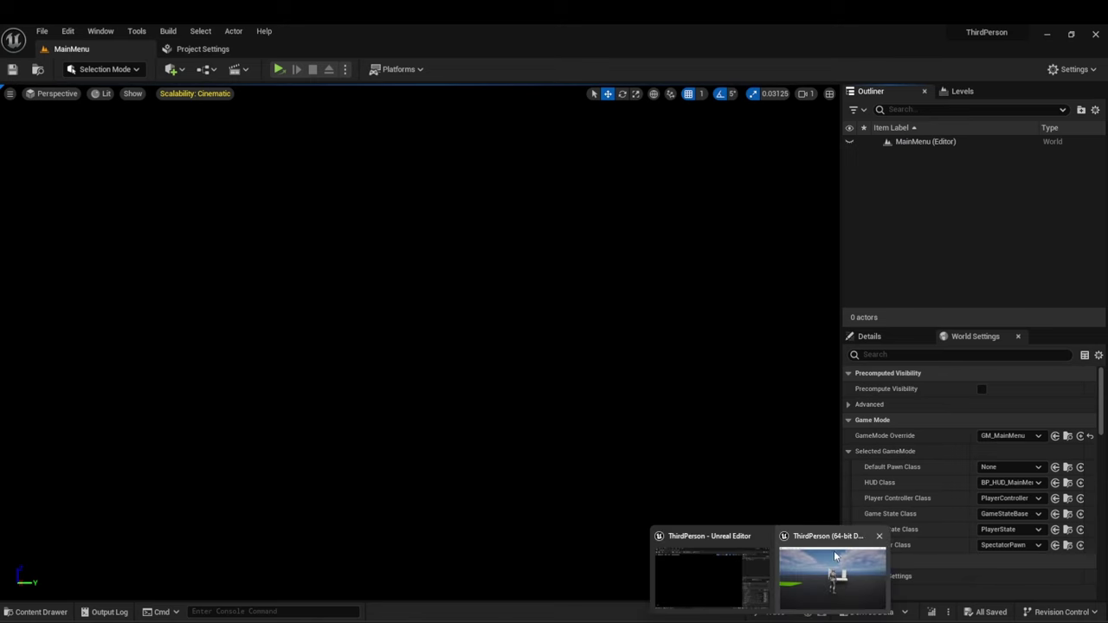
# Step: Review the Default Loading Screen settings in Project Settings, then go back to the MainMenu level
pyautogui.click(196, 48)
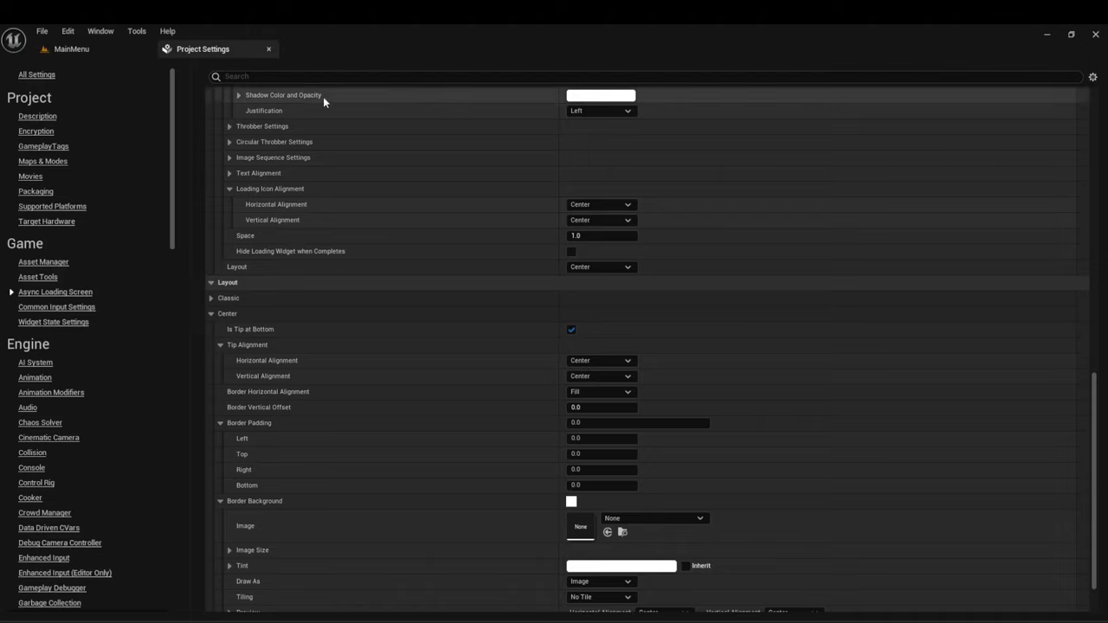
pyautogui.scroll(10, 411, 240)
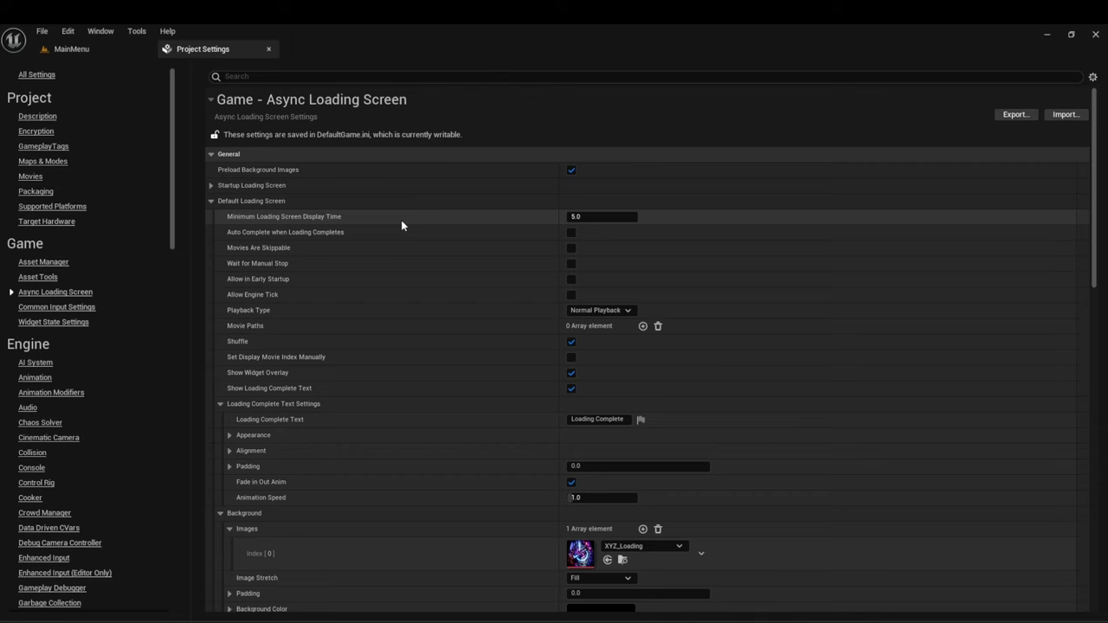
pyautogui.scroll(-3, 267, 154)
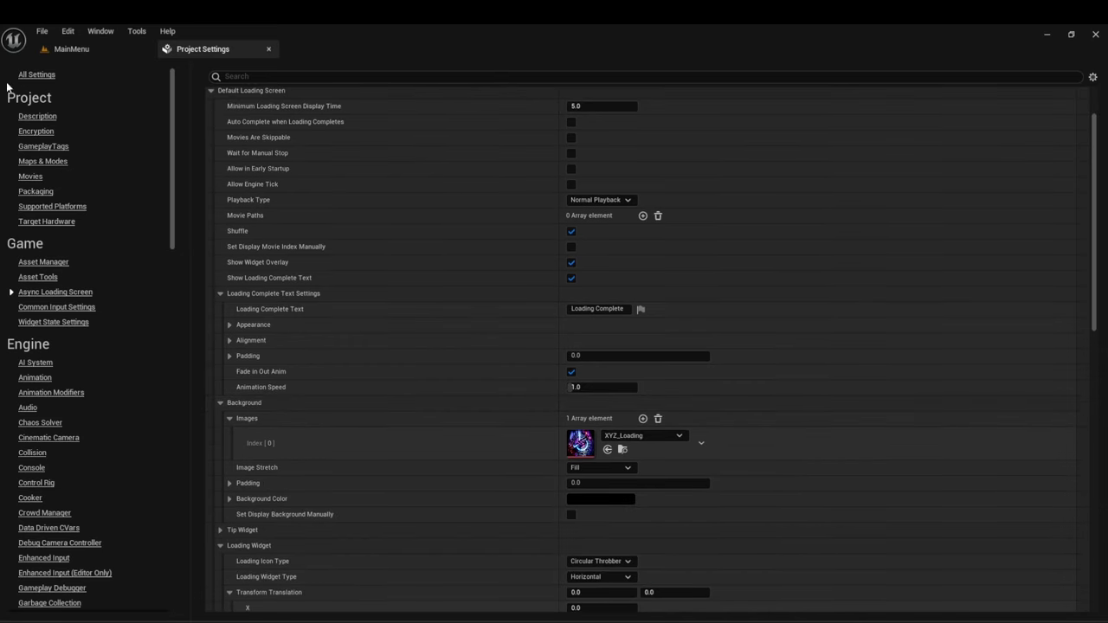
pyautogui.click(71, 49)
# Step: Open WBP_LevelSelect from the UI folder and pan its Event Graph to the Level 2 and 3 nodes
pyautogui.click(37, 612)
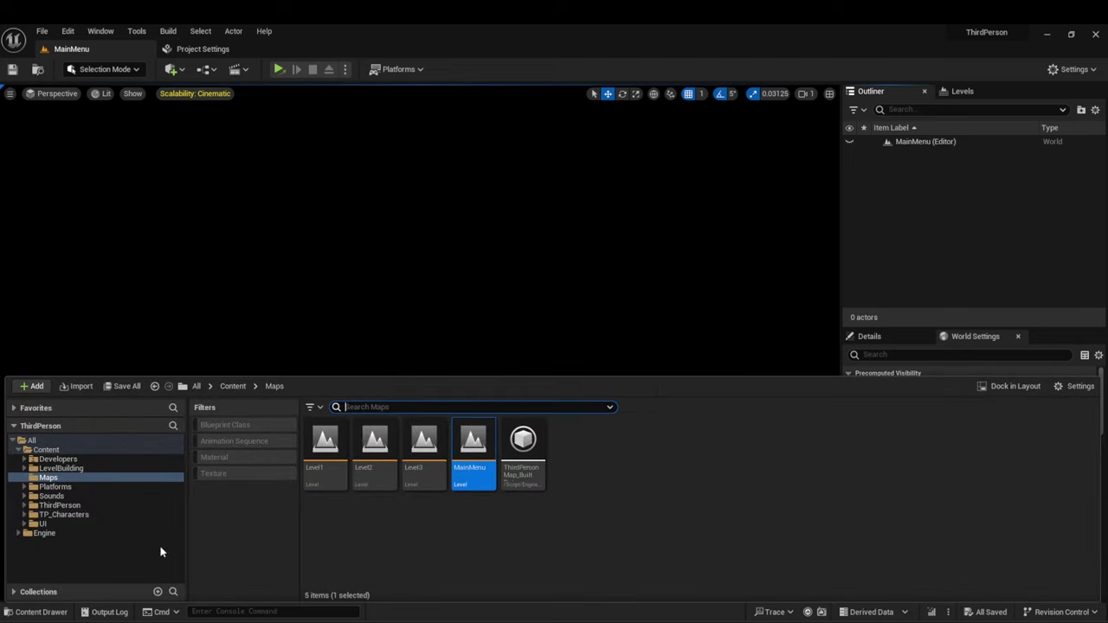
pyautogui.click(59, 523)
pyautogui.click(374, 445)
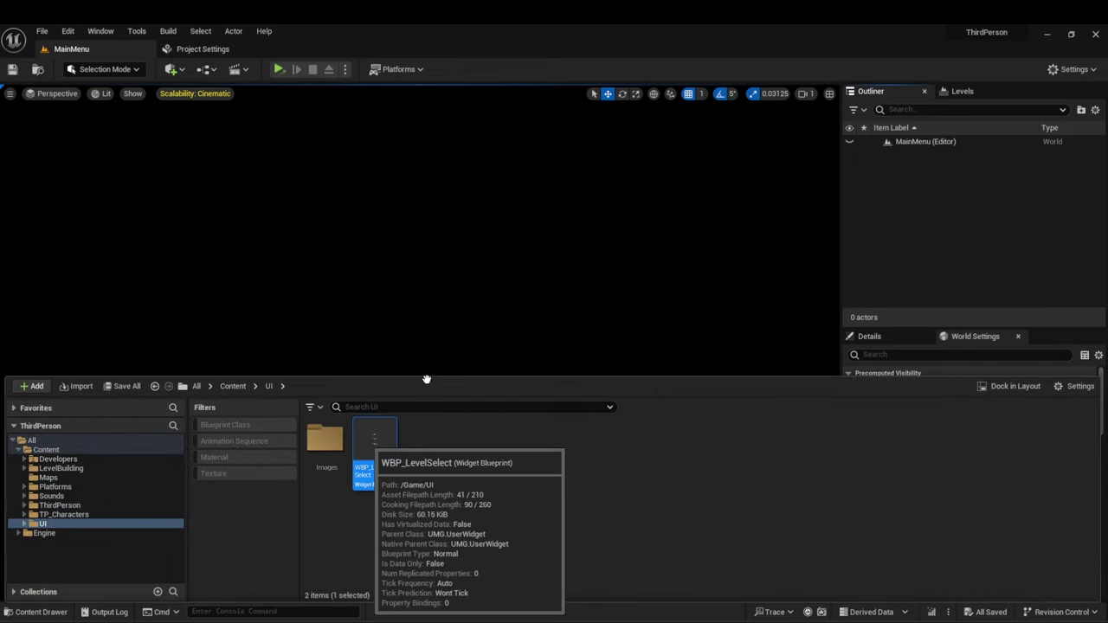
pyautogui.press('Return')
pyautogui.click(1056, 73)
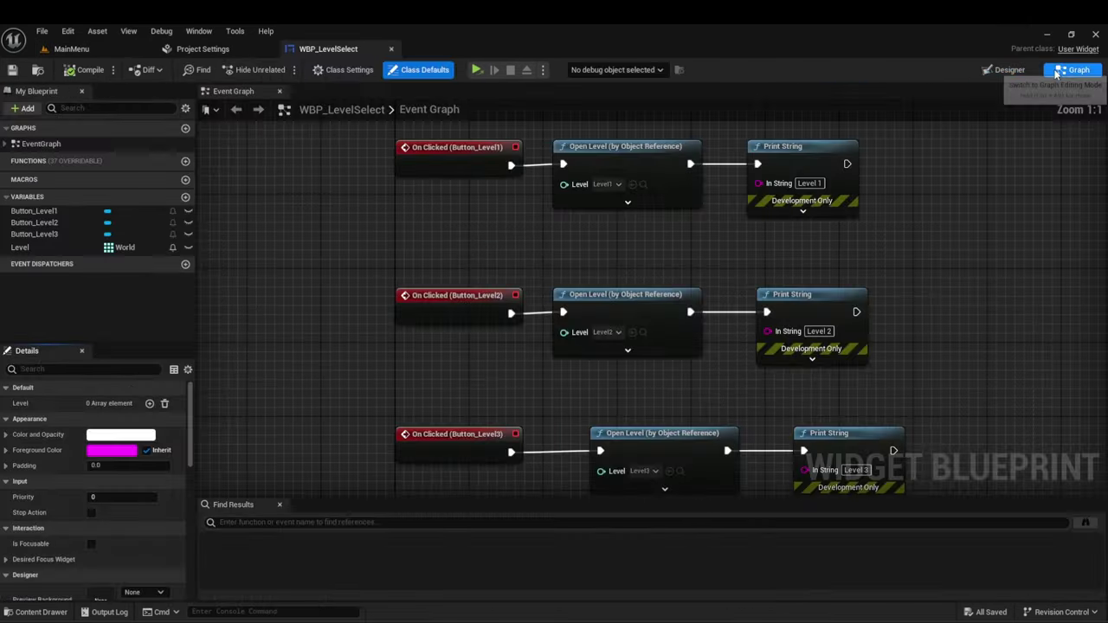
pyautogui.moveTo(639, 240); pyautogui.dragTo(614, 344, button='right')
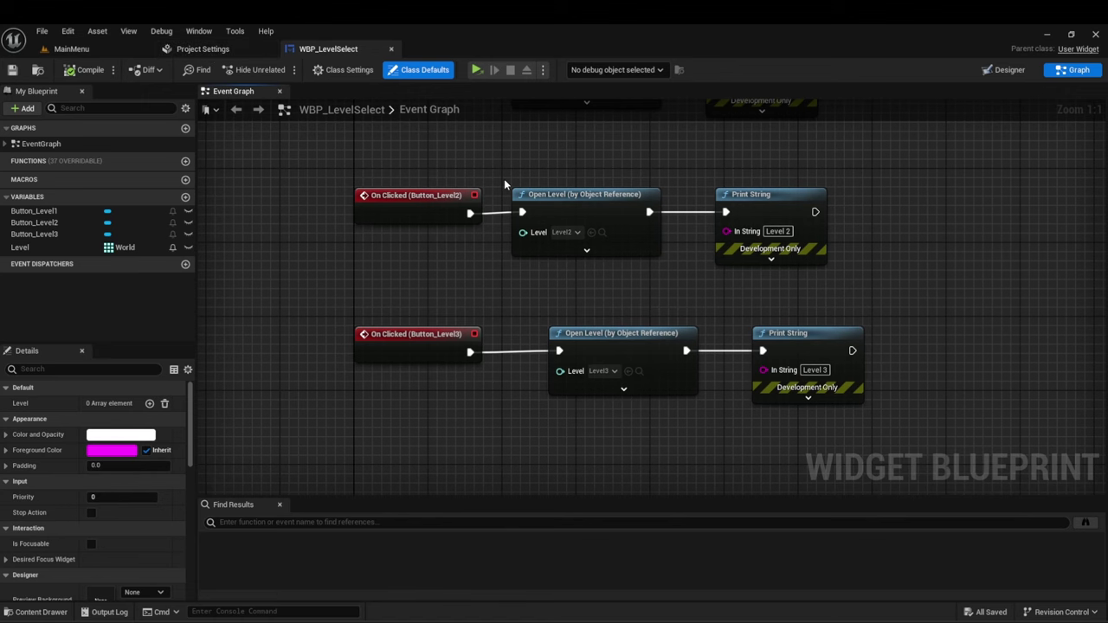
pyautogui.click(227, 49)
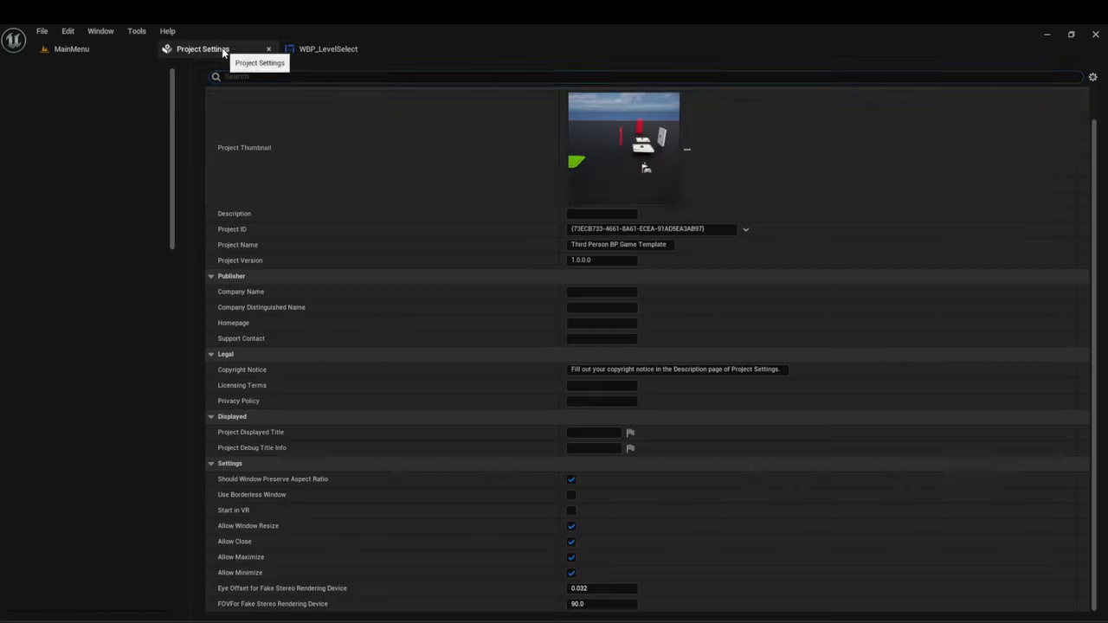
# Step: Switch back to the MainMenu level, whose World Settings use GM_MainMenu as GameMode Override
pyautogui.click(71, 48)
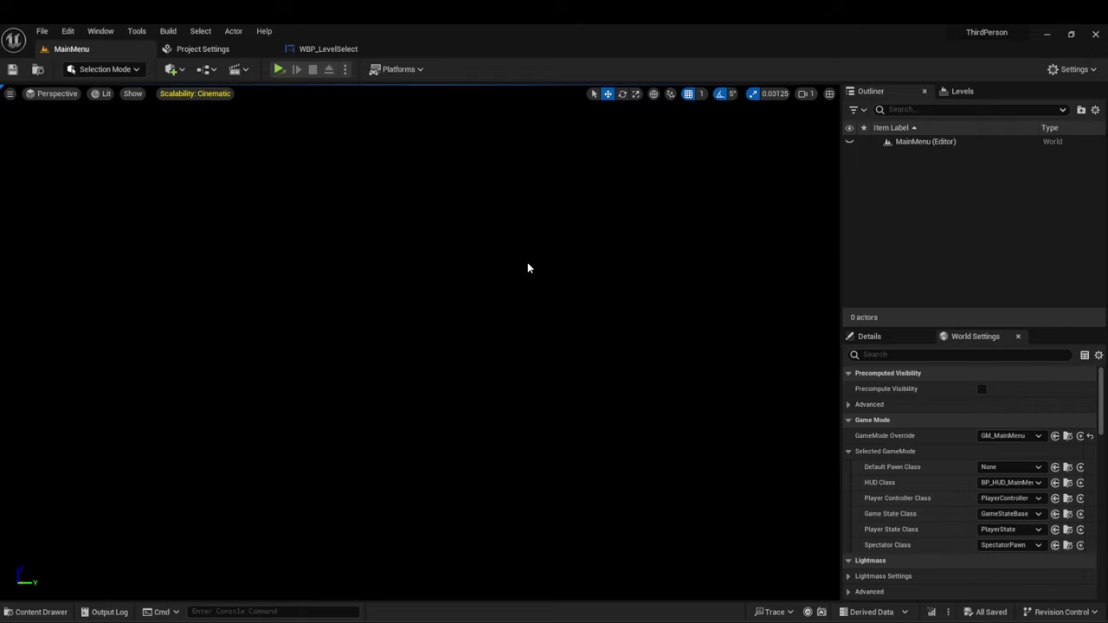